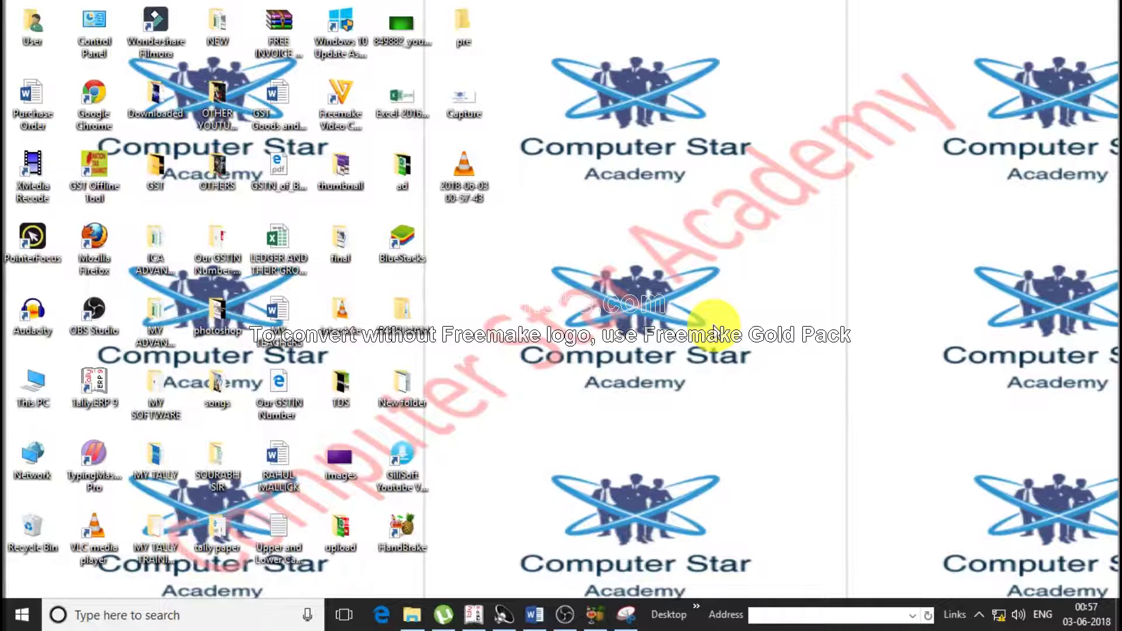
Switch to the Purchase Order document in Word, dismiss the PointerFocus trial reminder and review the purchase order processing stages
{"action": "left_click", "coordinate": [543, 616]}
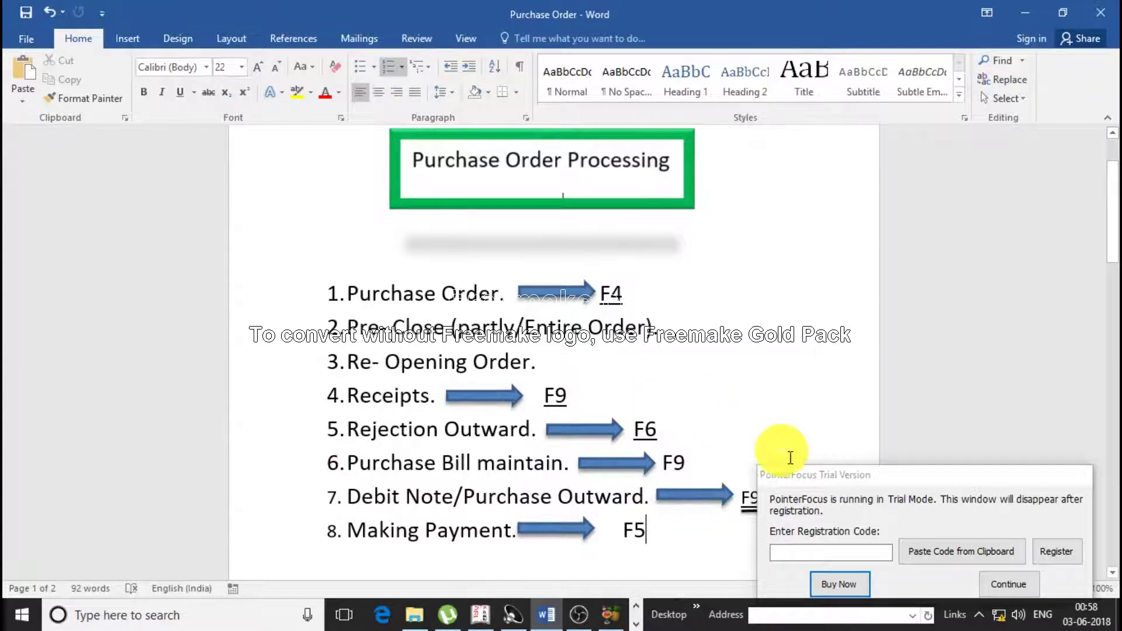
{"action": "left_click", "coordinate": [993, 582]}
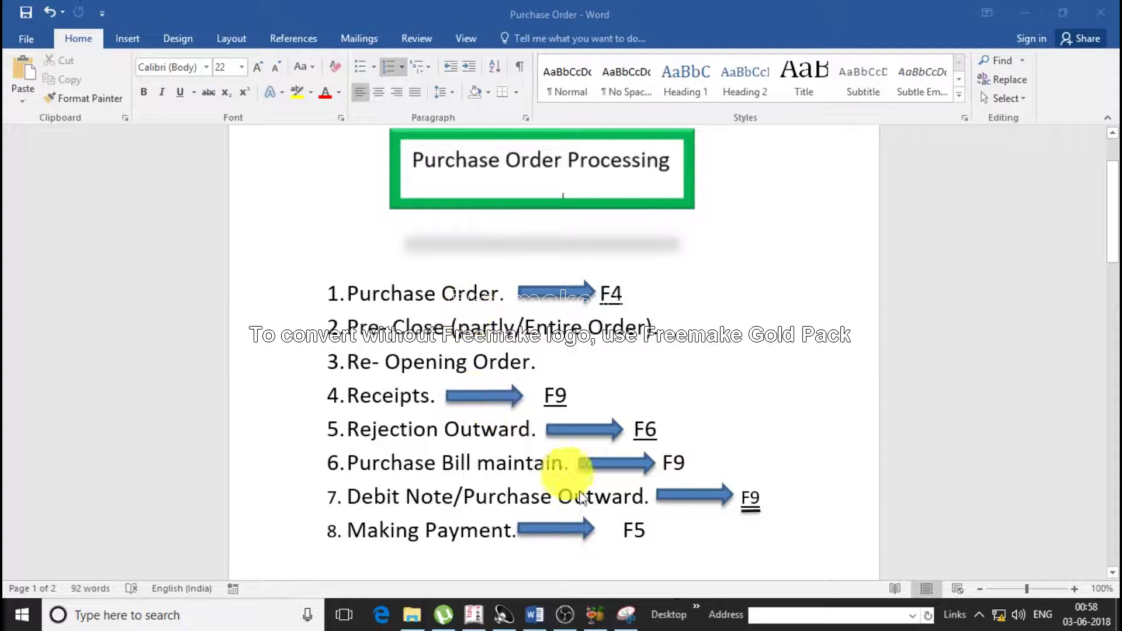
Switch to Tally.ERP 9 and open the Purchase Order Outstandings report for all orders
{"action": "left_click", "coordinate": [477, 614]}
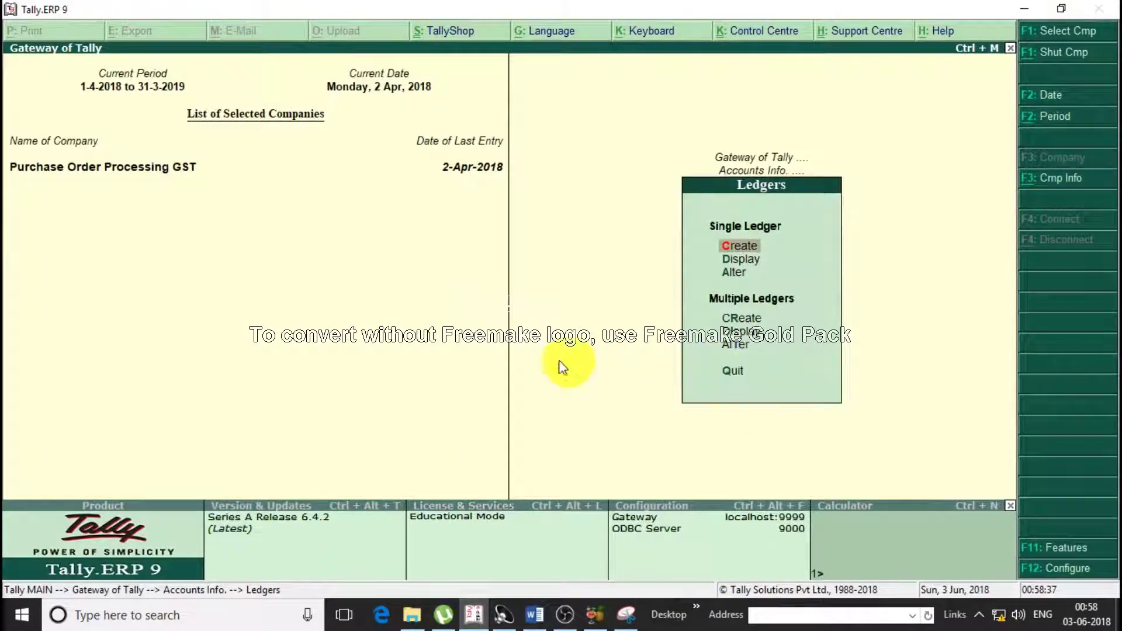
{"action": "key", "text": "Escape"}
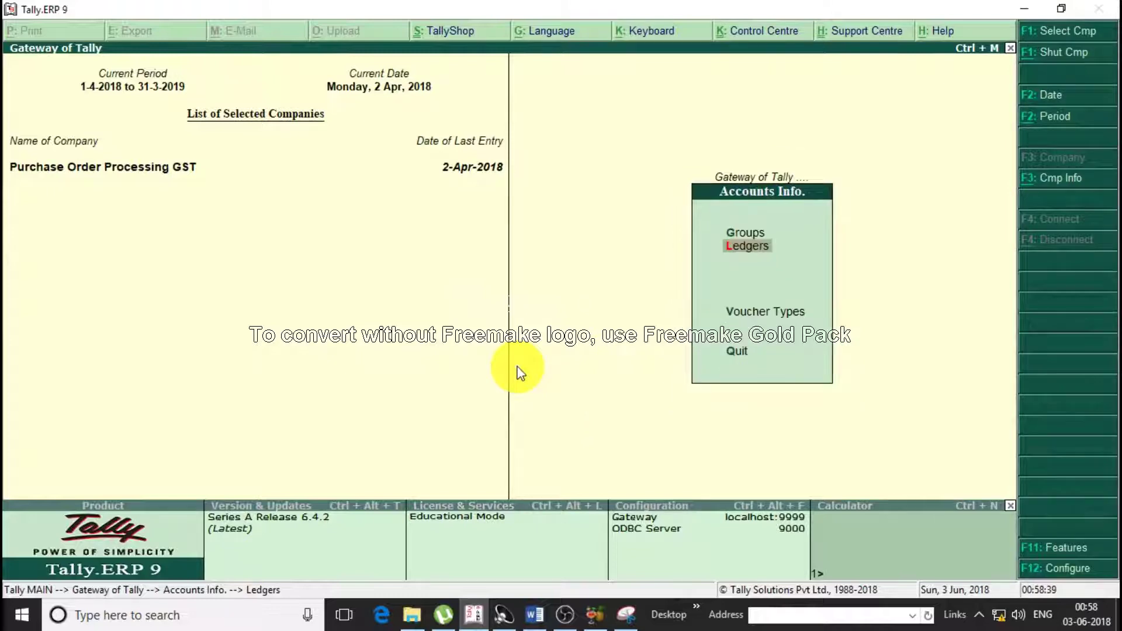
{"action": "key", "text": "Escape"}
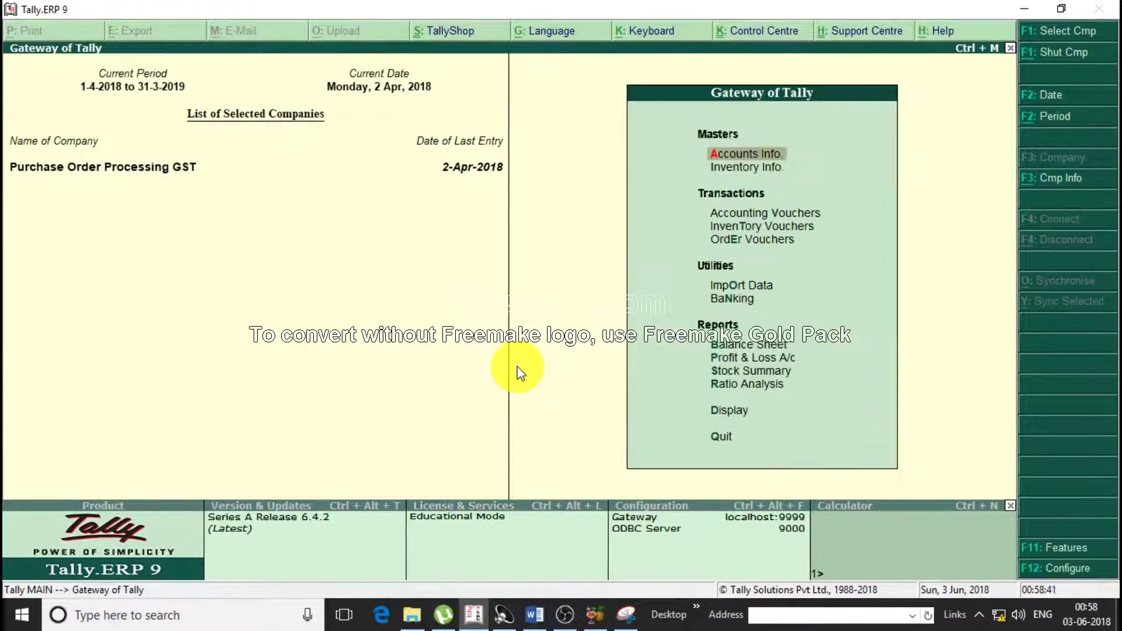
{"action": "left_click", "coordinate": [721, 409]}
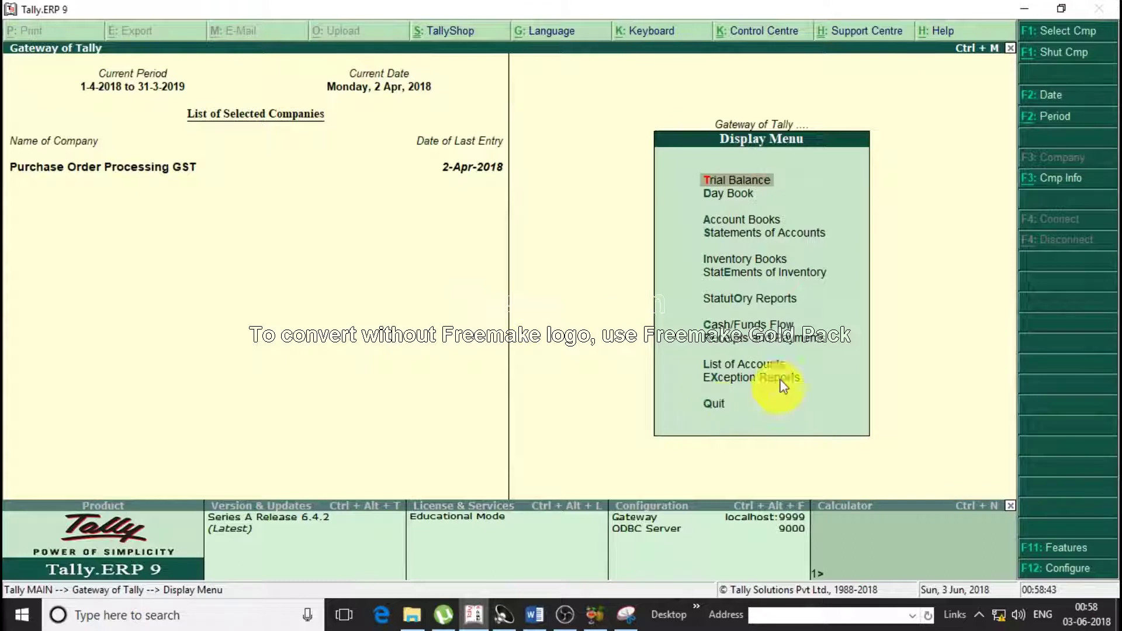
{"action": "left_click", "coordinate": [773, 275]}
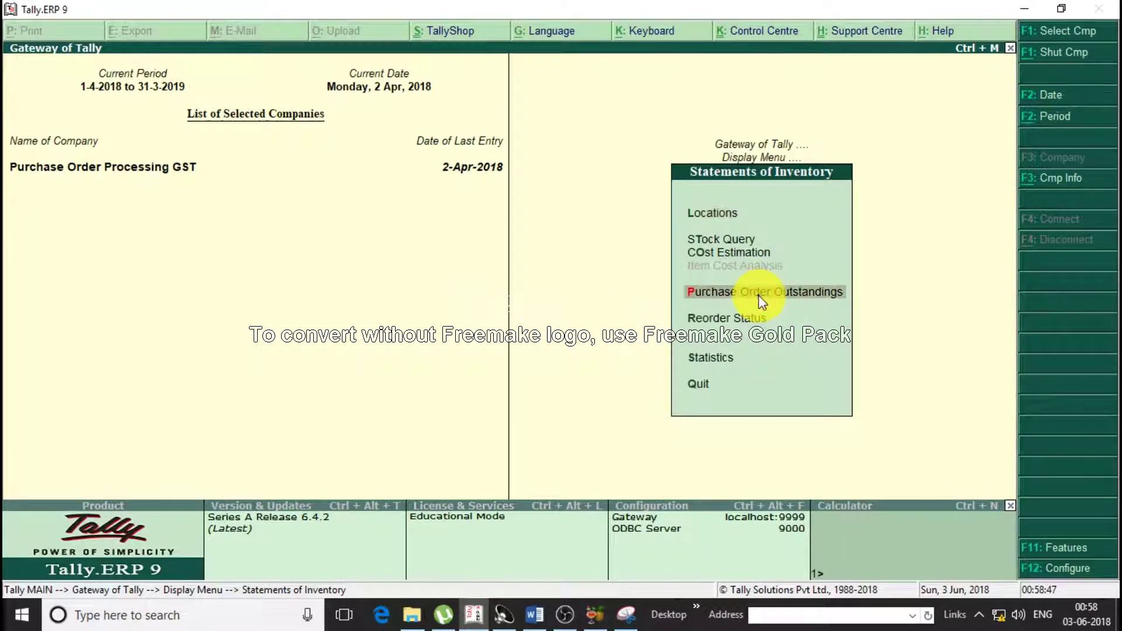
{"action": "left_click", "coordinate": [759, 296]}
{"action": "left_click", "coordinate": [755, 323]}
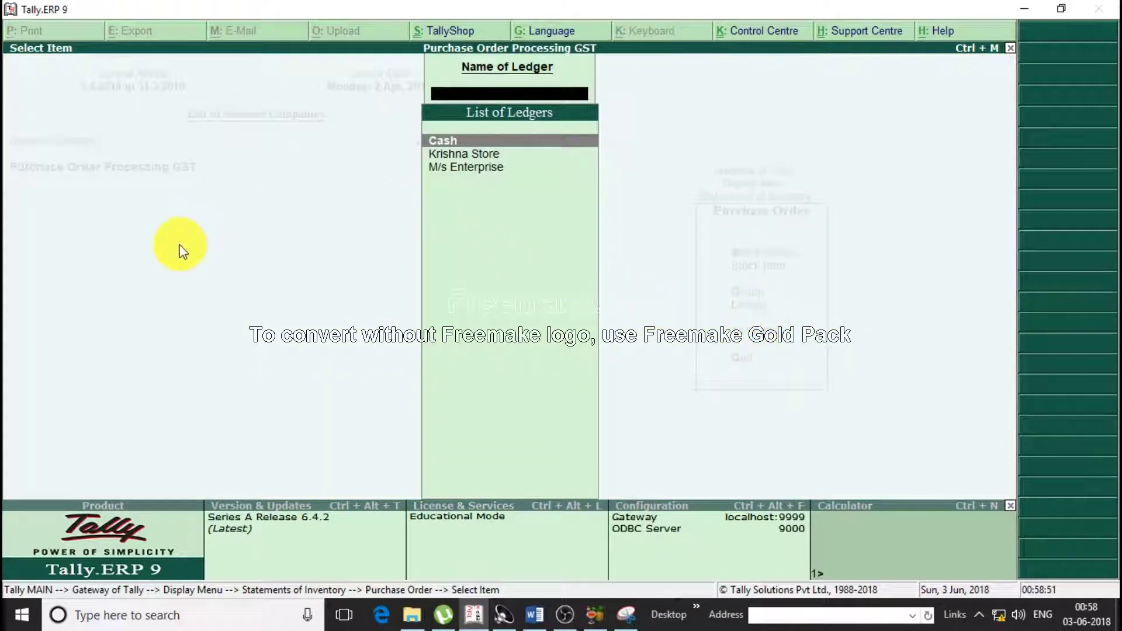
{"action": "key", "text": "Escape"}
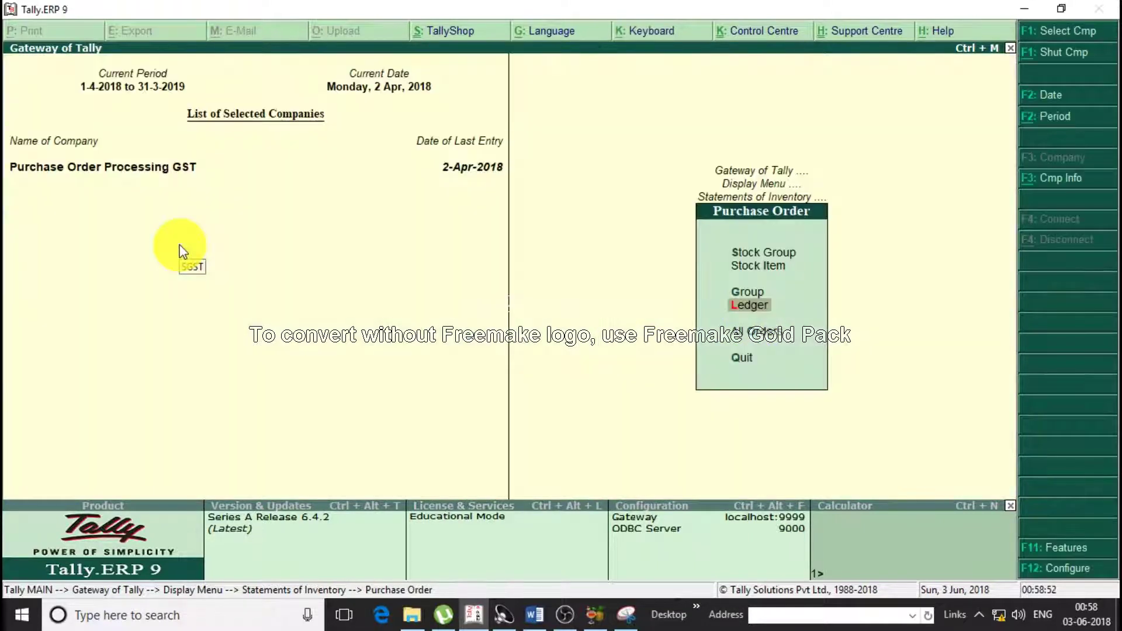
{"action": "left_click", "coordinate": [759, 333]}
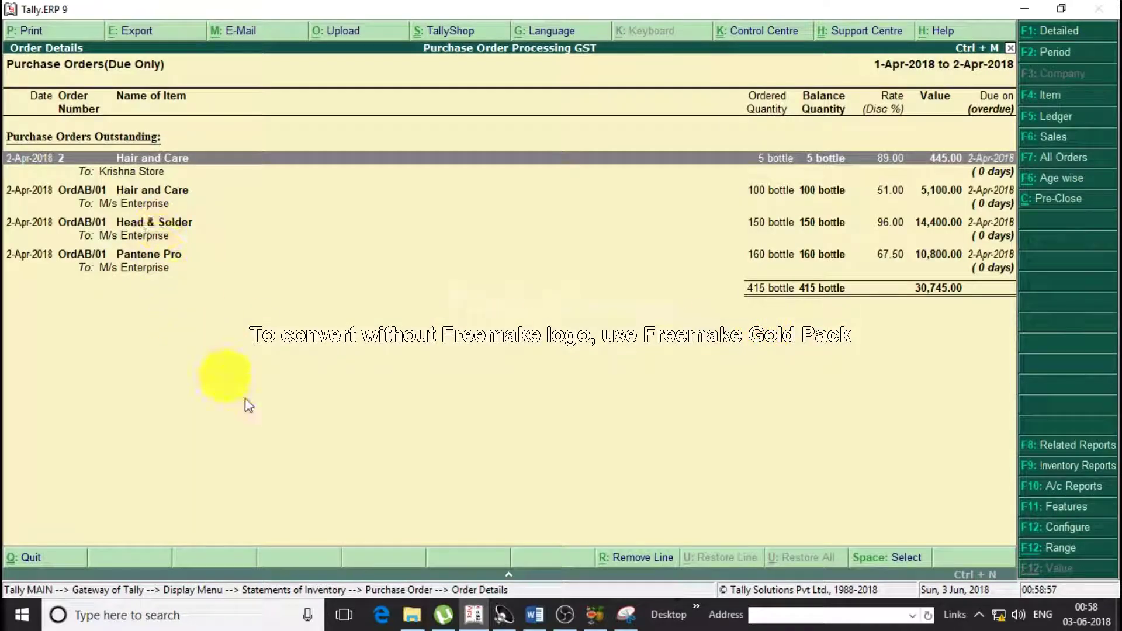
Compare the question 01 item table in the Word document with the outstanding purchase orders in Tally.ERP 9
{"action": "left_click", "coordinate": [544, 614]}
{"action": "scroll", "coordinate": [469, 467], "scroll_direction": "down", "scroll_amount": 10}
{"action": "scroll", "coordinate": [433, 450], "scroll_direction": "down", "scroll_amount": 2}
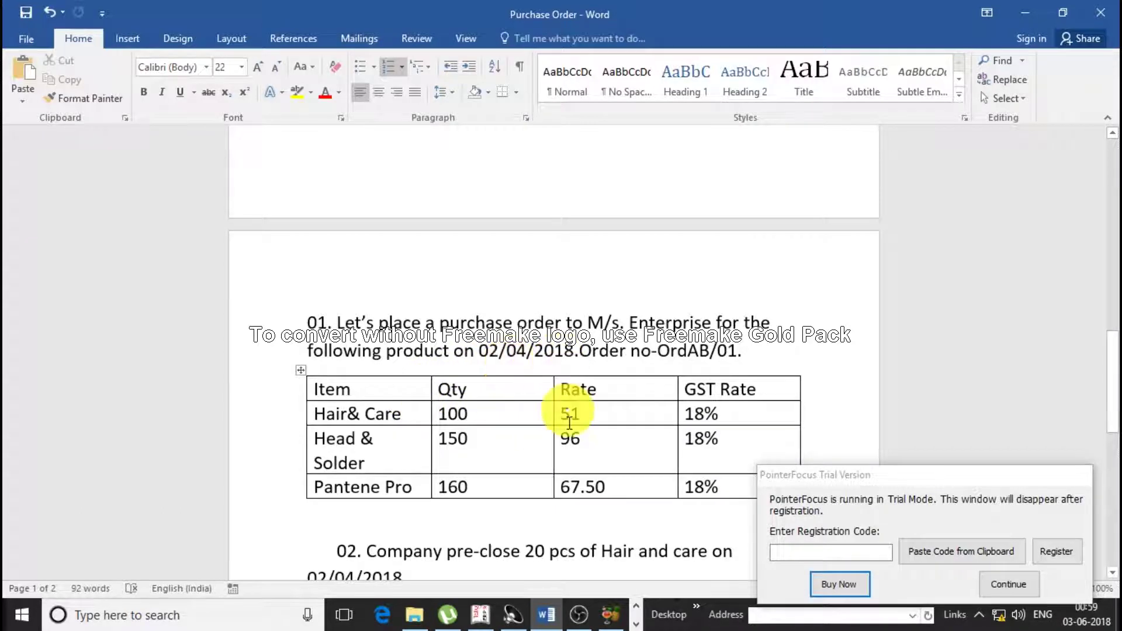
{"action": "left_click", "coordinate": [480, 614]}
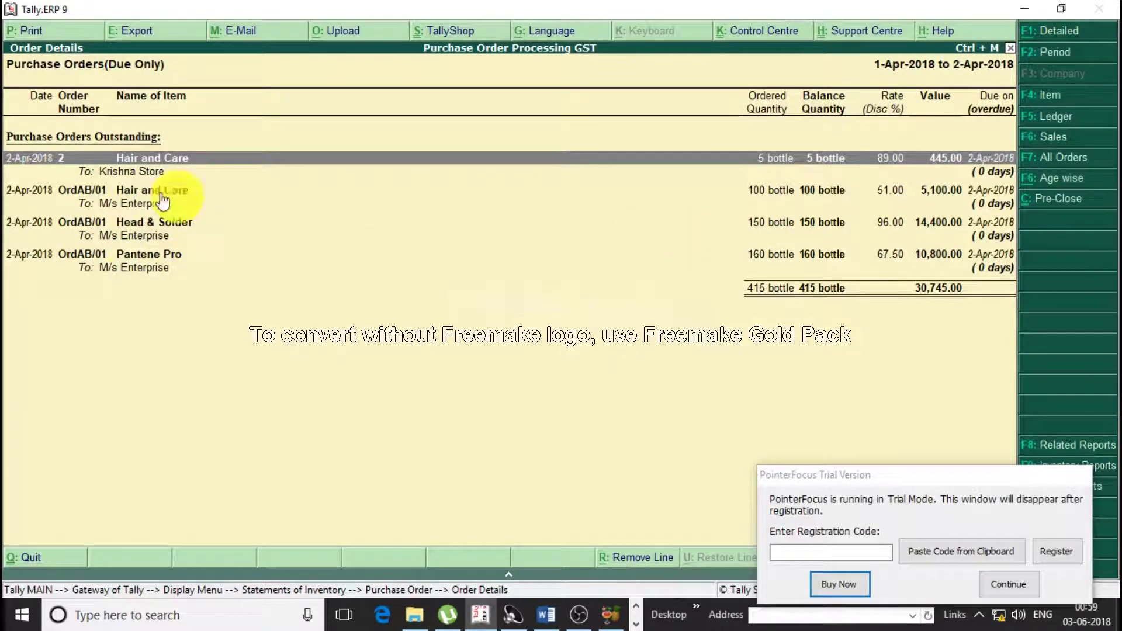
{"action": "left_click", "coordinate": [1000, 583]}
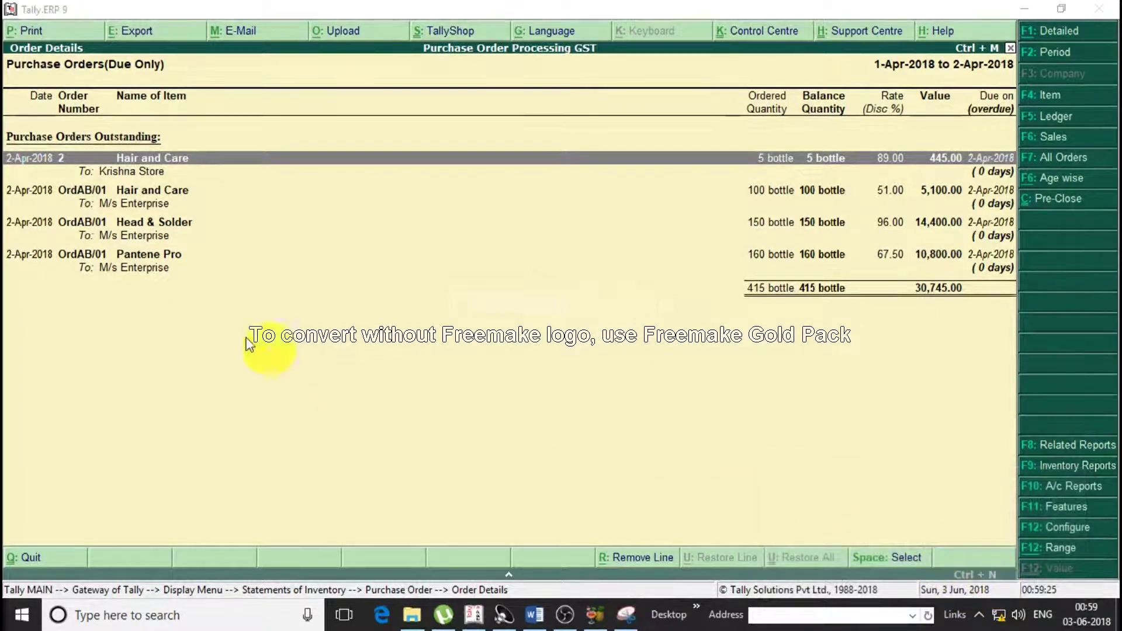
{"action": "left_click", "coordinate": [66, 168]}
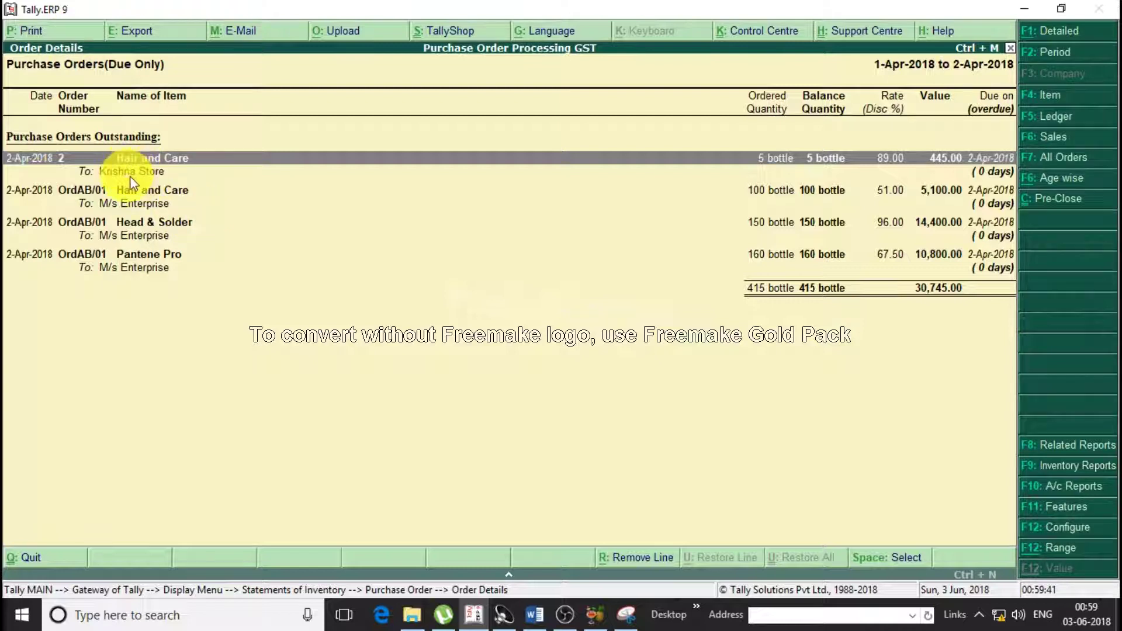
Review the Pre-Close stage in the Word document, and select the OrdAB/01 Hair and Care order line in Tally.ERP 9
{"action": "left_click", "coordinate": [534, 614]}
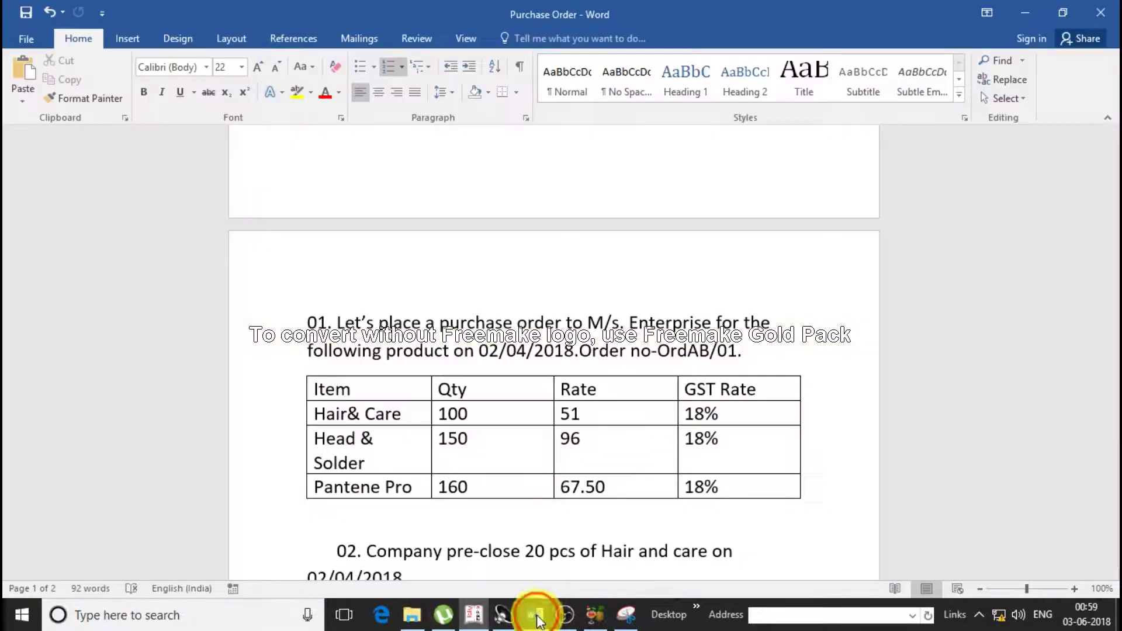
{"action": "scroll", "coordinate": [513, 493], "scroll_direction": "up", "scroll_amount": 8}
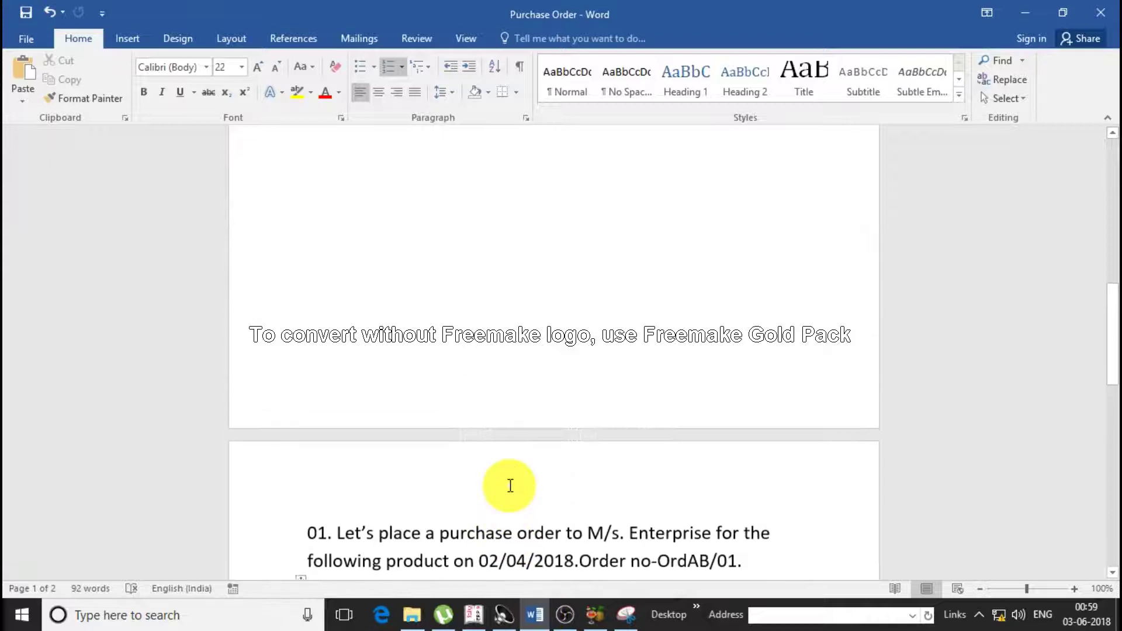
{"action": "scroll", "coordinate": [514, 476], "scroll_direction": "up", "scroll_amount": 7}
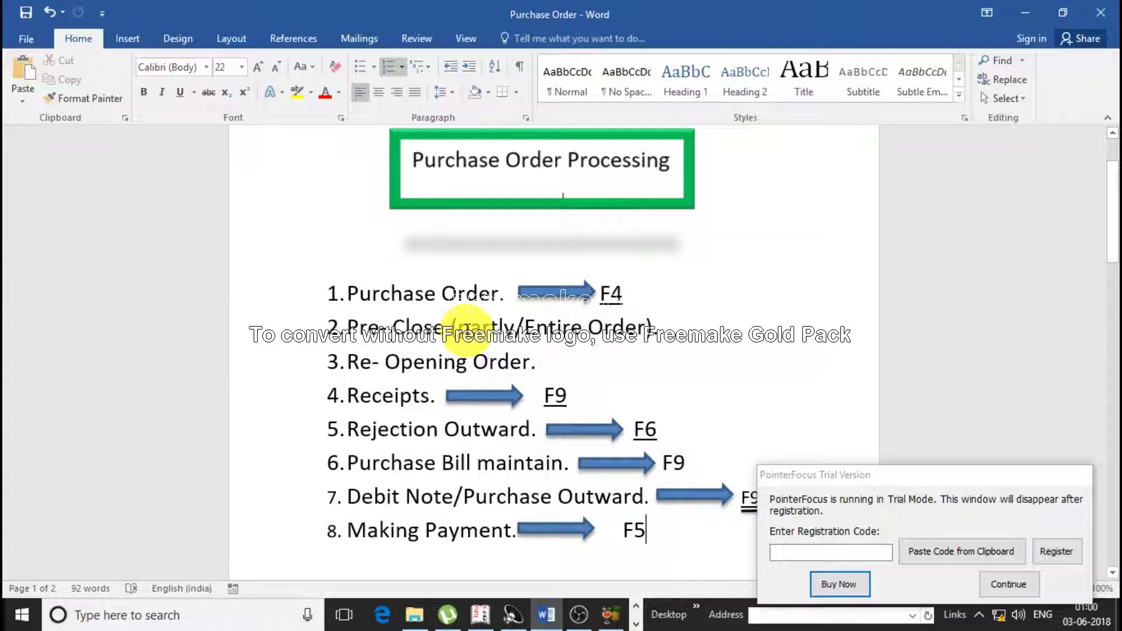
{"action": "left_click", "coordinate": [482, 612]}
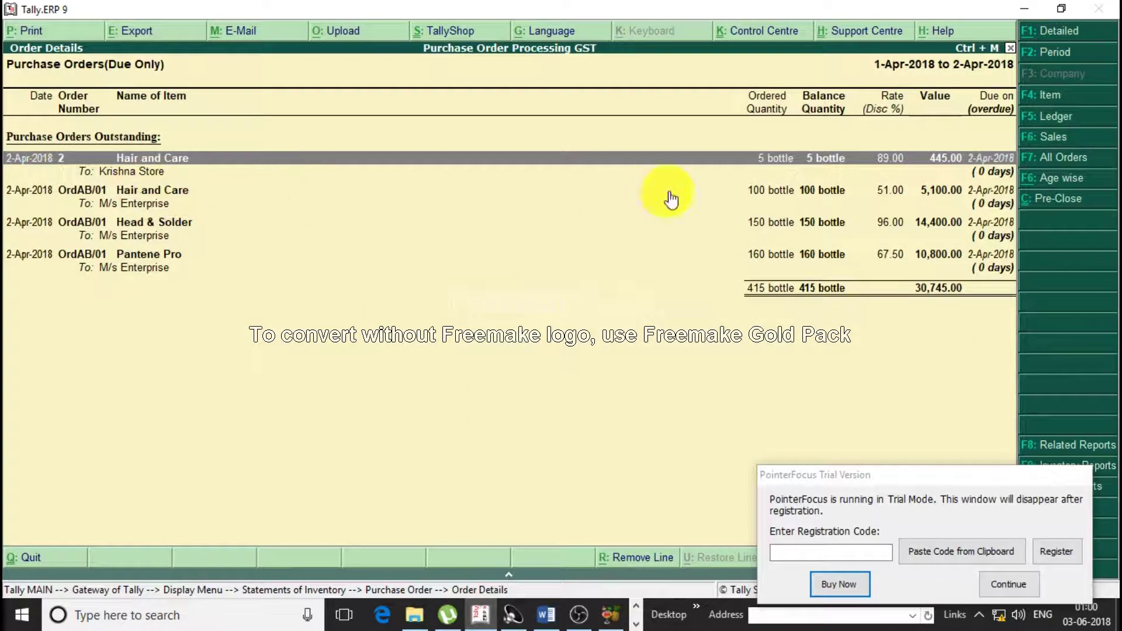
{"action": "left_click", "coordinate": [766, 198]}
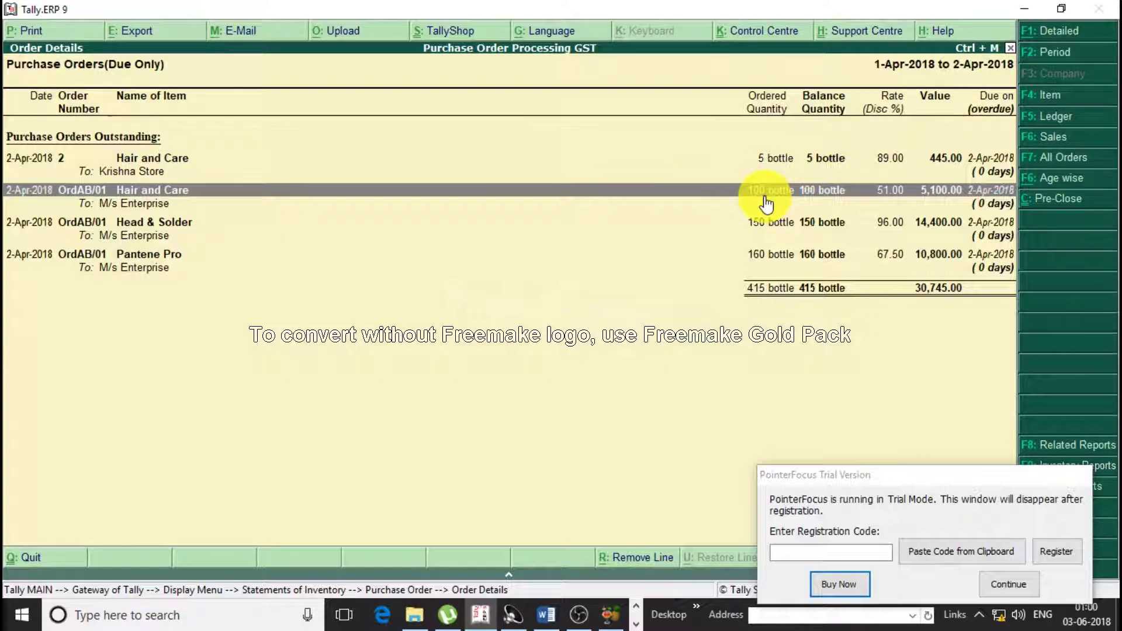
Highlight "Entire Order" in the Word document's Pre-Close line, and select the Krishna Store Hair and Care order in Tally.ERP 9
{"action": "left_click", "coordinate": [545, 615]}
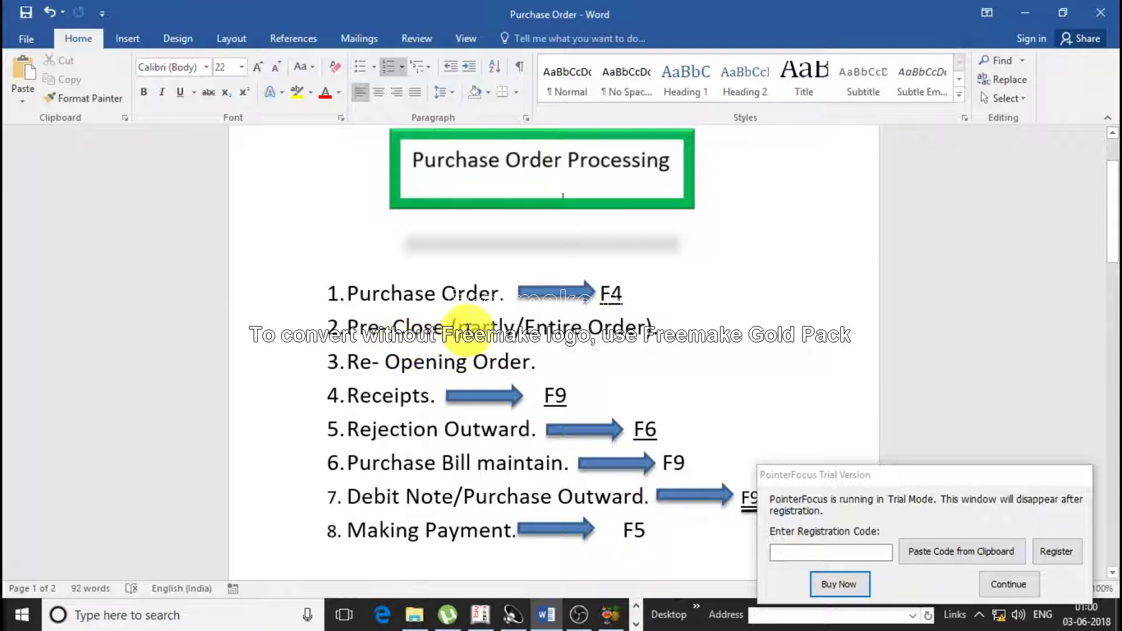
{"action": "left_click_drag", "start_coordinate": [524, 327], "coordinate": [639, 325]}
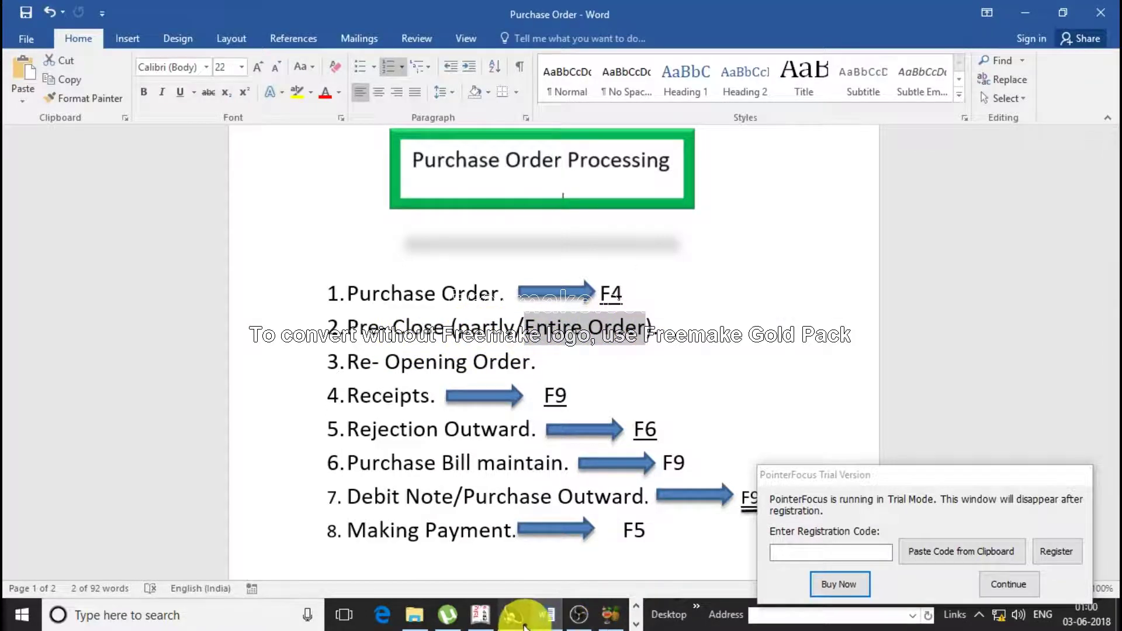
{"action": "left_click", "coordinate": [481, 614]}
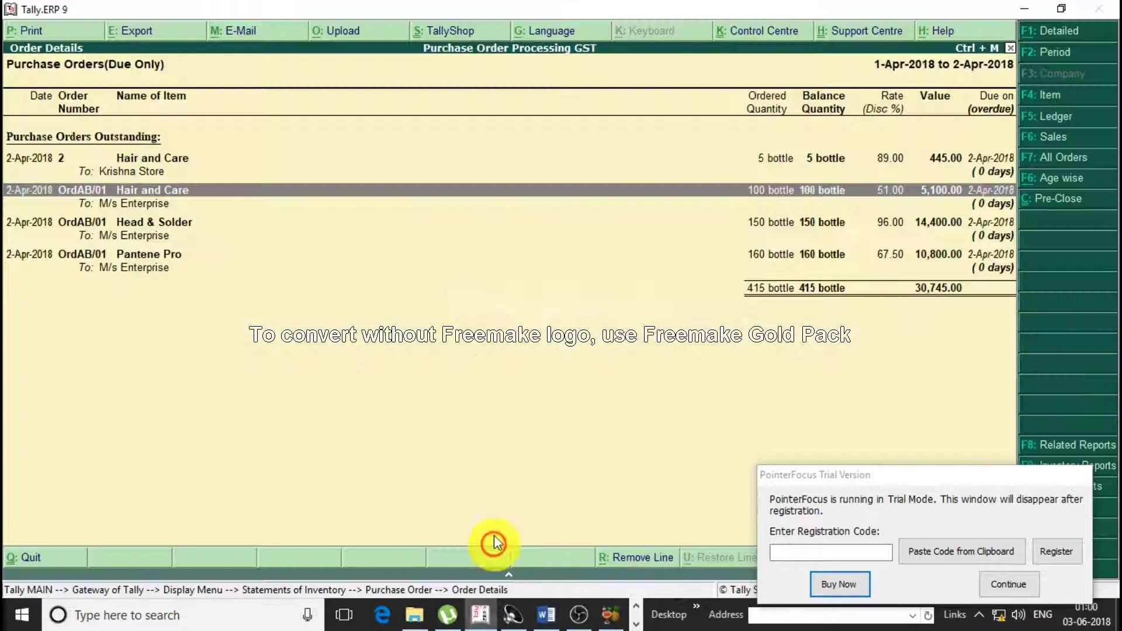
{"action": "left_click", "coordinate": [149, 159]}
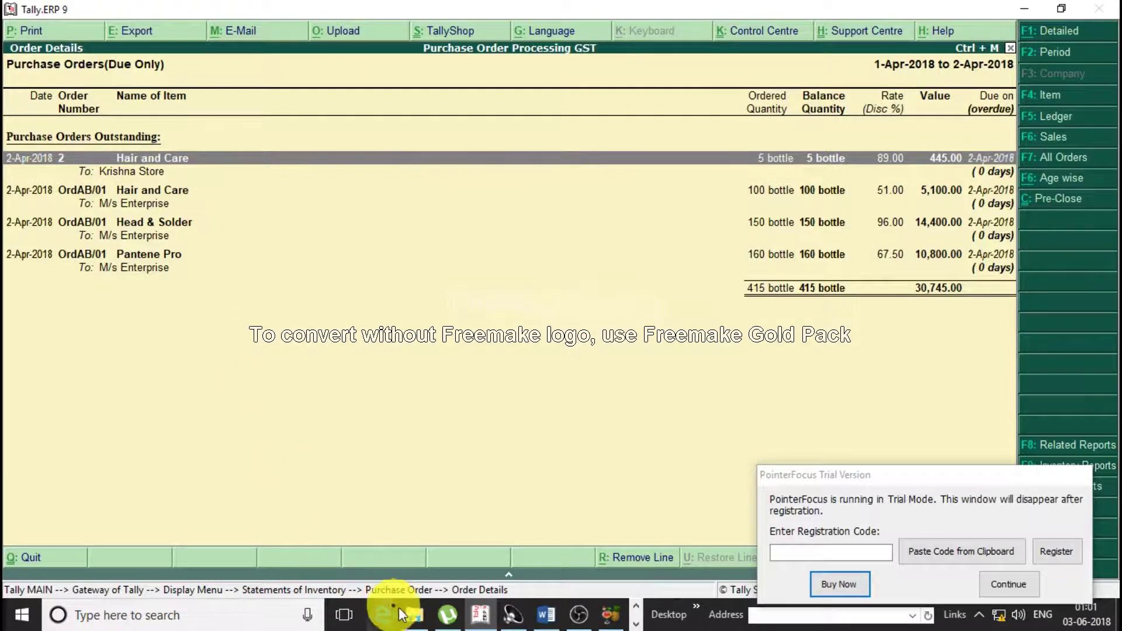
Recheck the Word document's Pre-Close line against the outstanding orders in Tally.ERP 9, and dismiss the PointerFocus trial reminder
{"action": "left_click", "coordinate": [482, 618]}
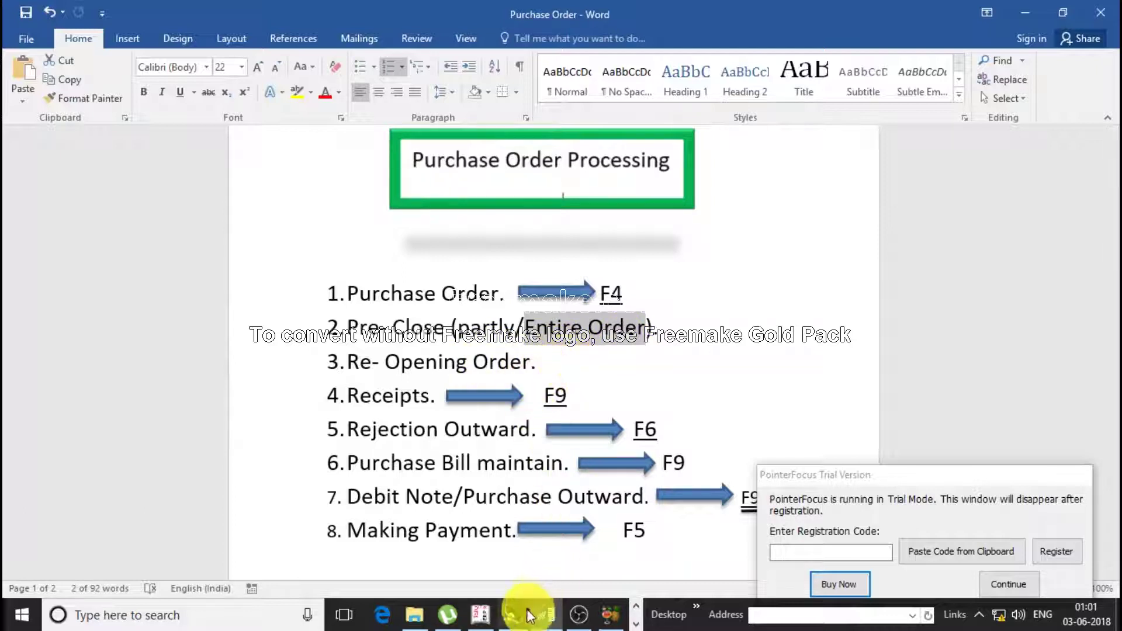
{"action": "left_click", "coordinate": [474, 618]}
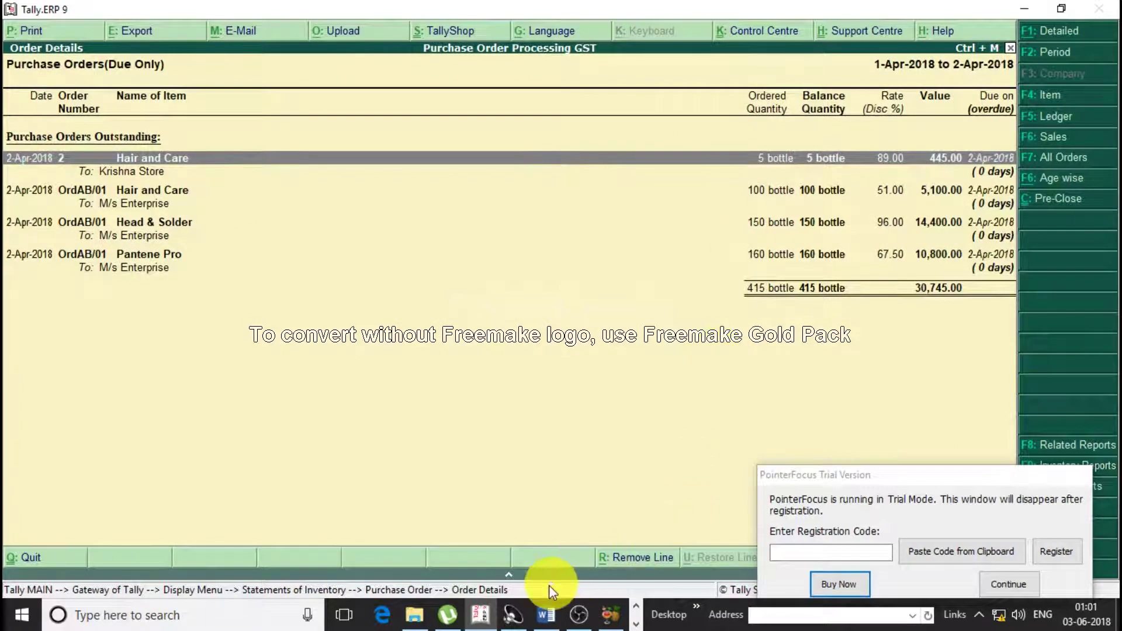
{"action": "left_click", "coordinate": [541, 616]}
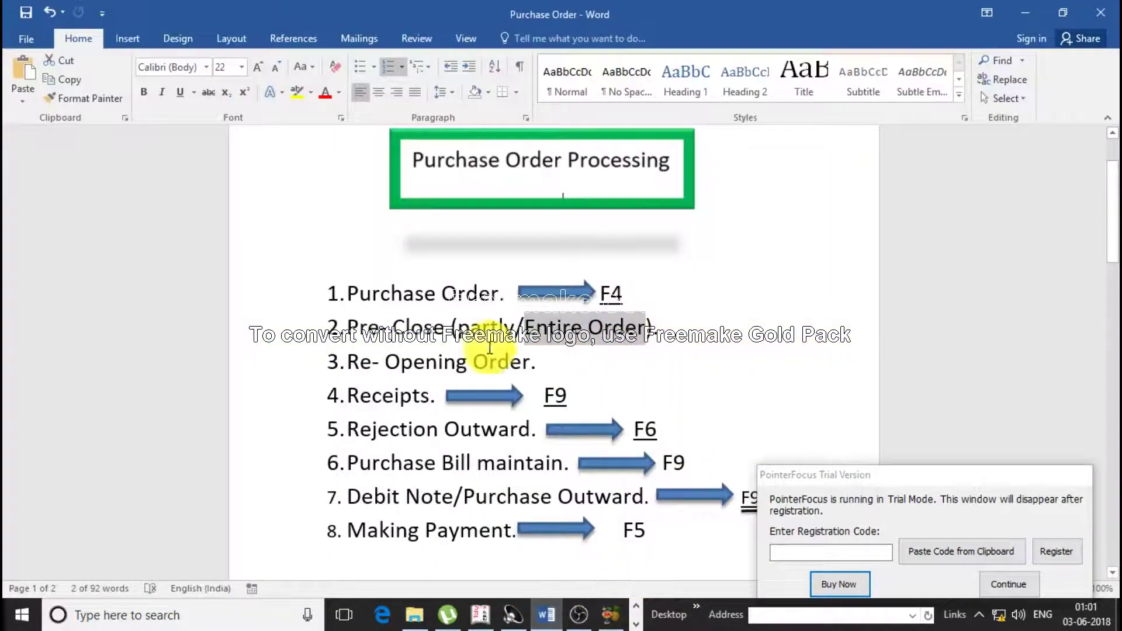
{"action": "left_click", "coordinate": [479, 615]}
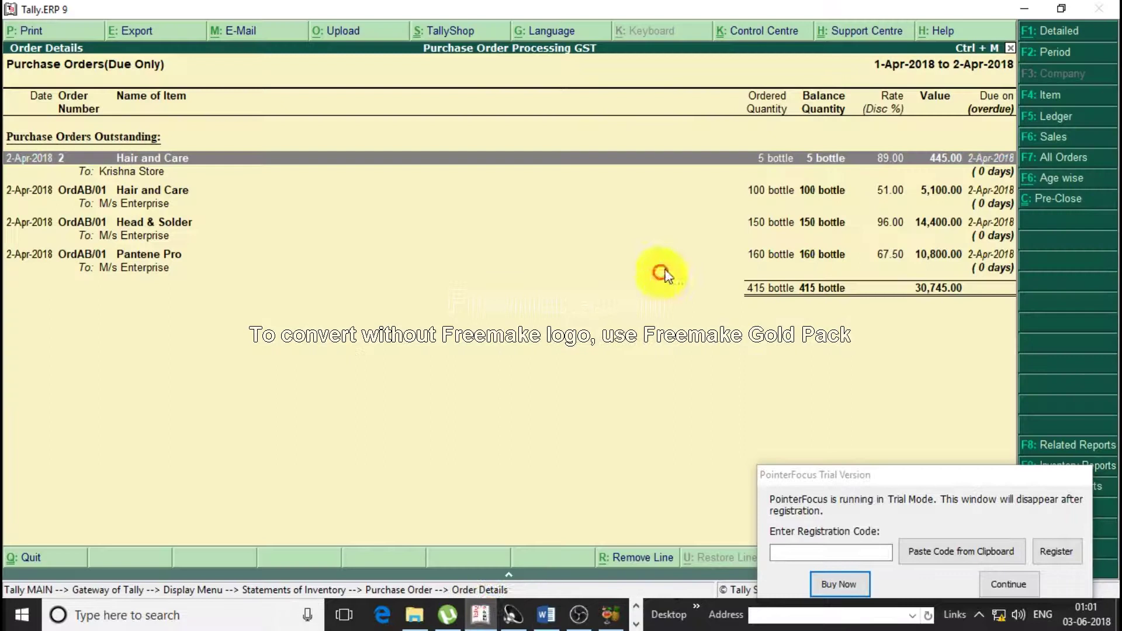
{"action": "left_click", "coordinate": [998, 588]}
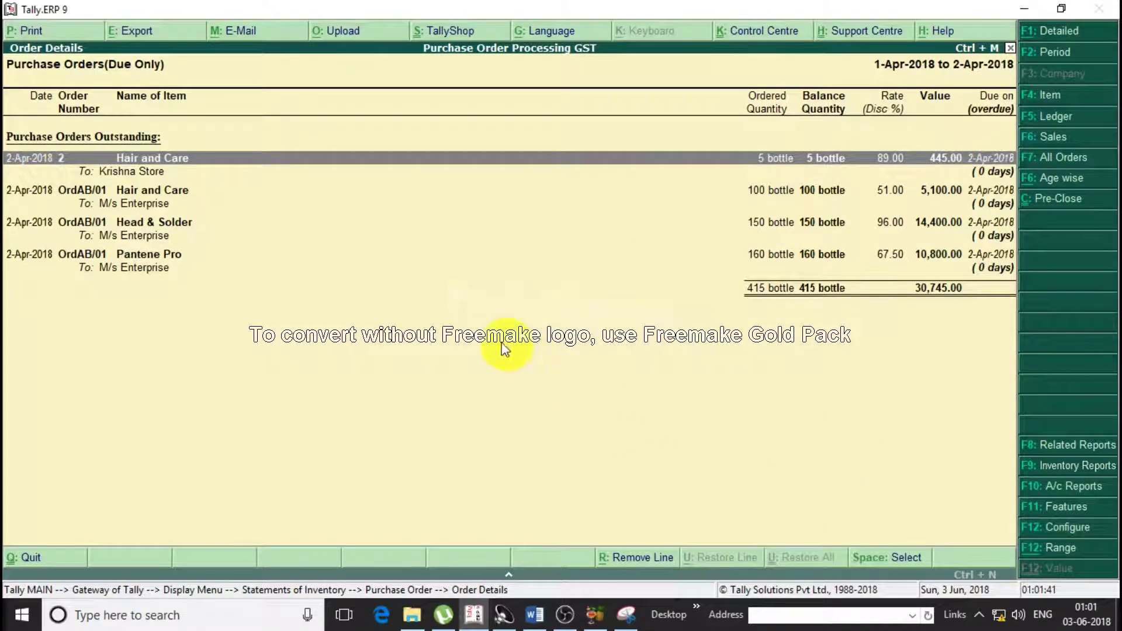
Quit the outstanding purchase orders report and return to the Gateway of Tally in Tally.ERP 9
{"action": "mouse_move", "coordinate": [479, 624]}
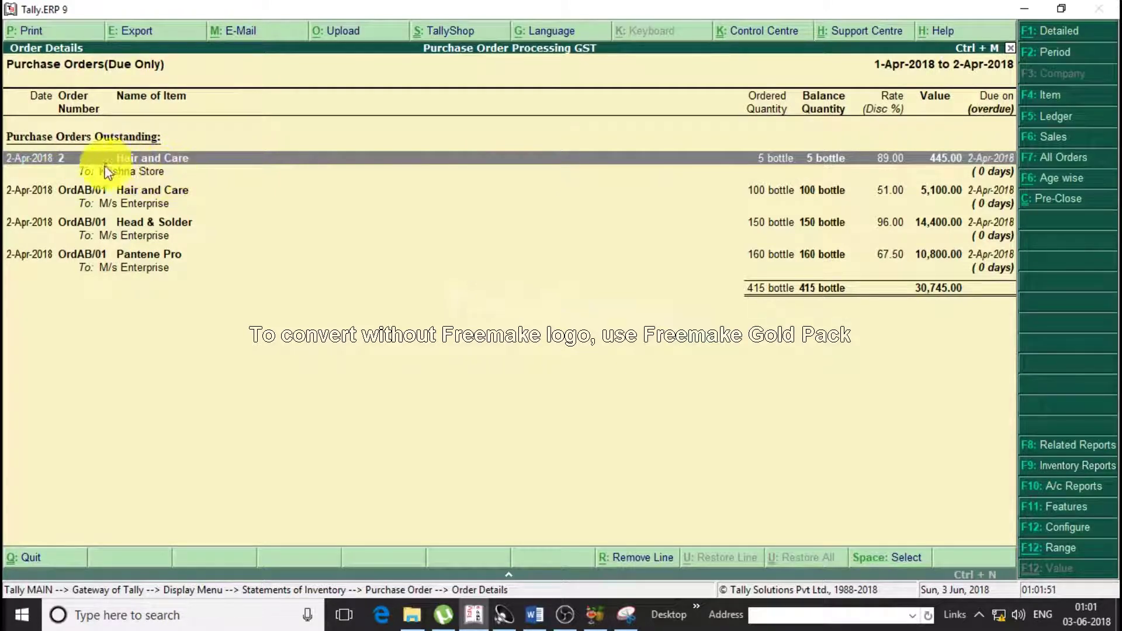
{"action": "left_click", "coordinate": [19, 555]}
{"action": "left_click", "coordinate": [20, 556]}
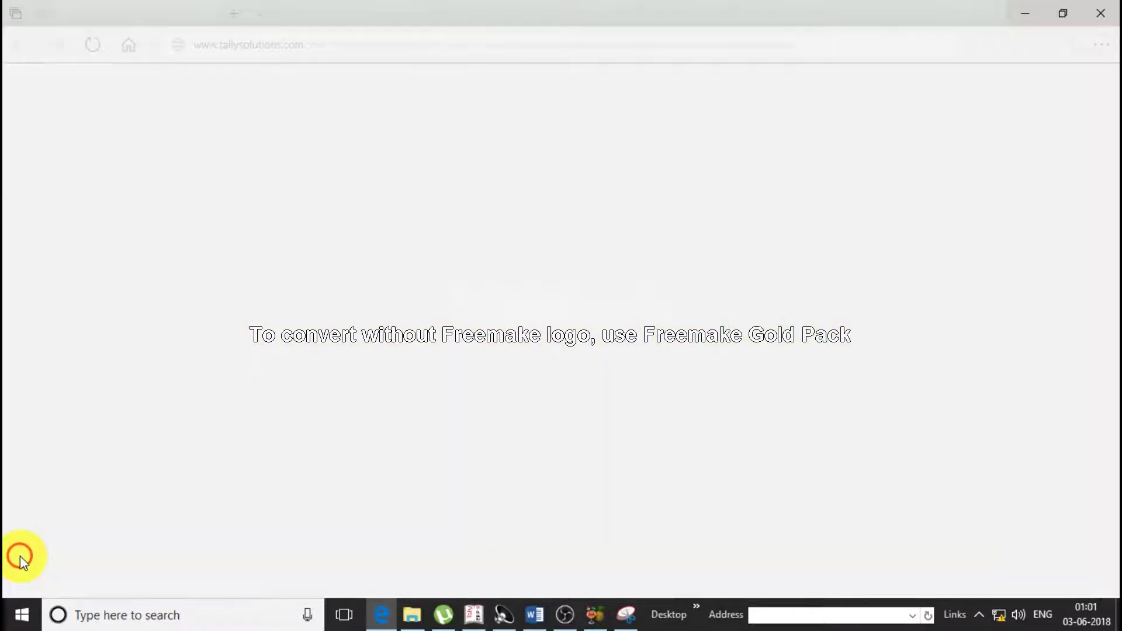
{"action": "left_click", "coordinate": [476, 611]}
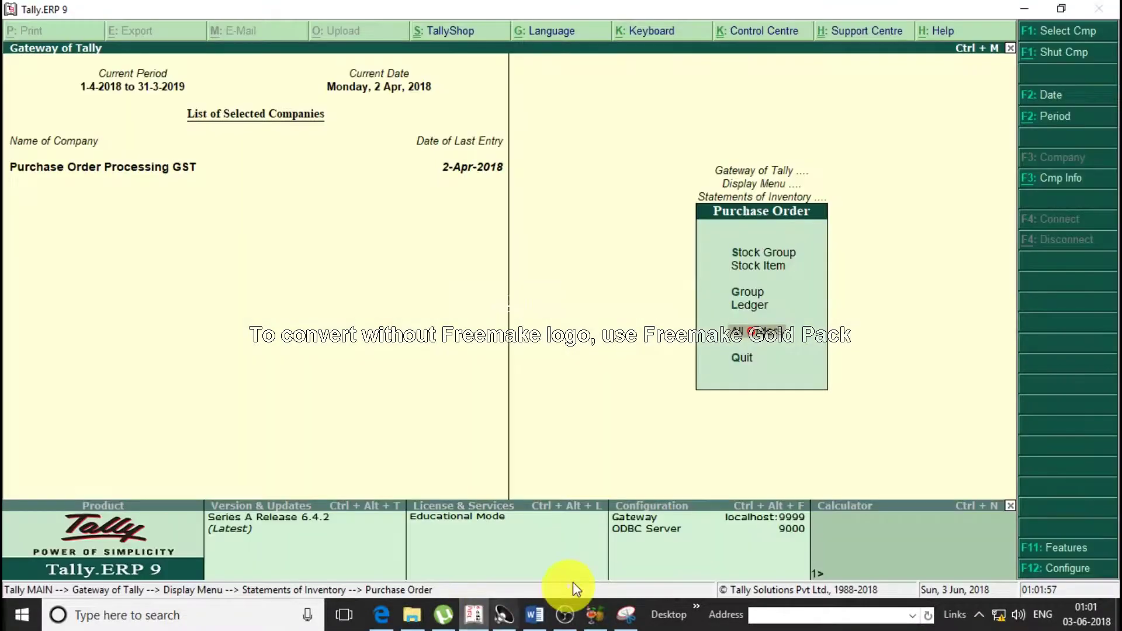
{"action": "left_click", "coordinate": [787, 170]}
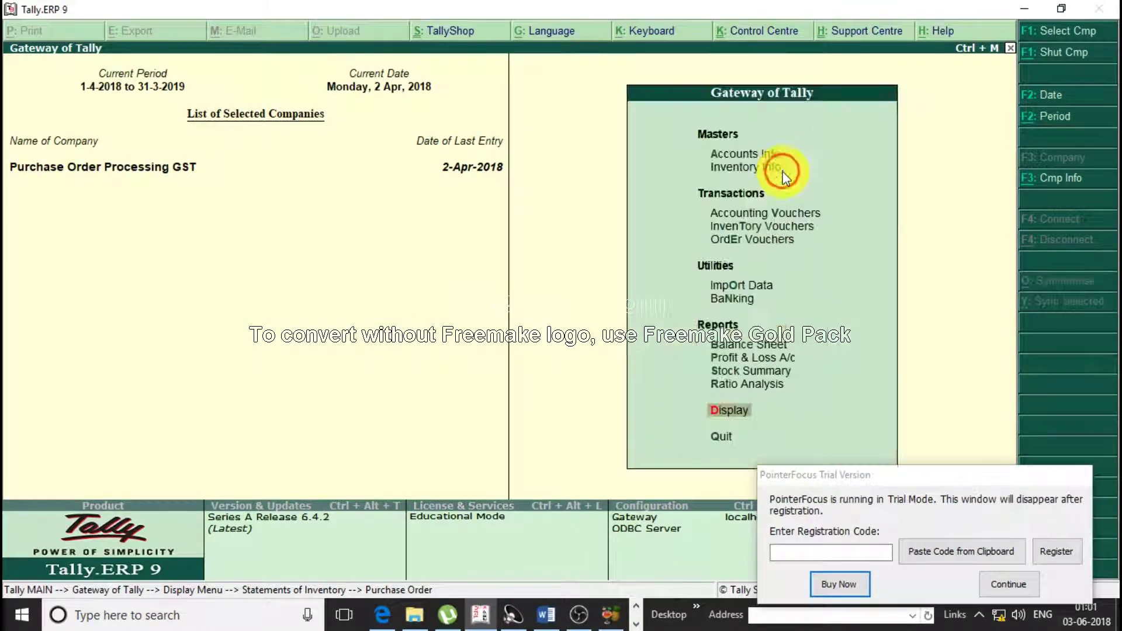
Open the Day Book report and dismiss the PointerFocus trial reminder
{"action": "left_click", "coordinate": [736, 410]}
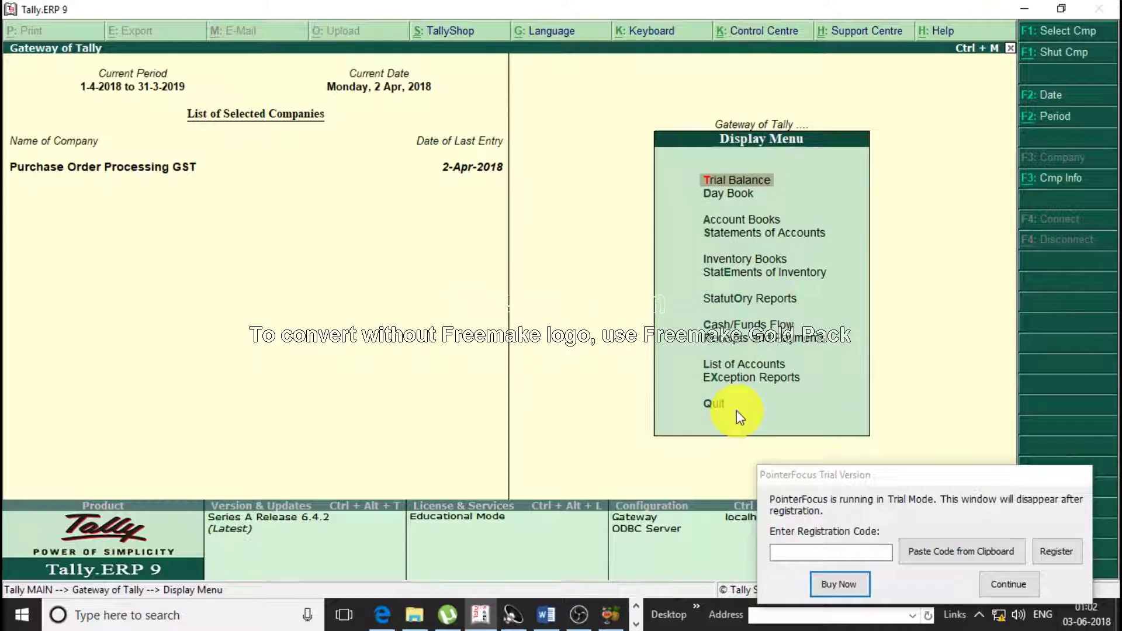
{"action": "key", "text": "Down"}
{"action": "key", "text": "Return"}
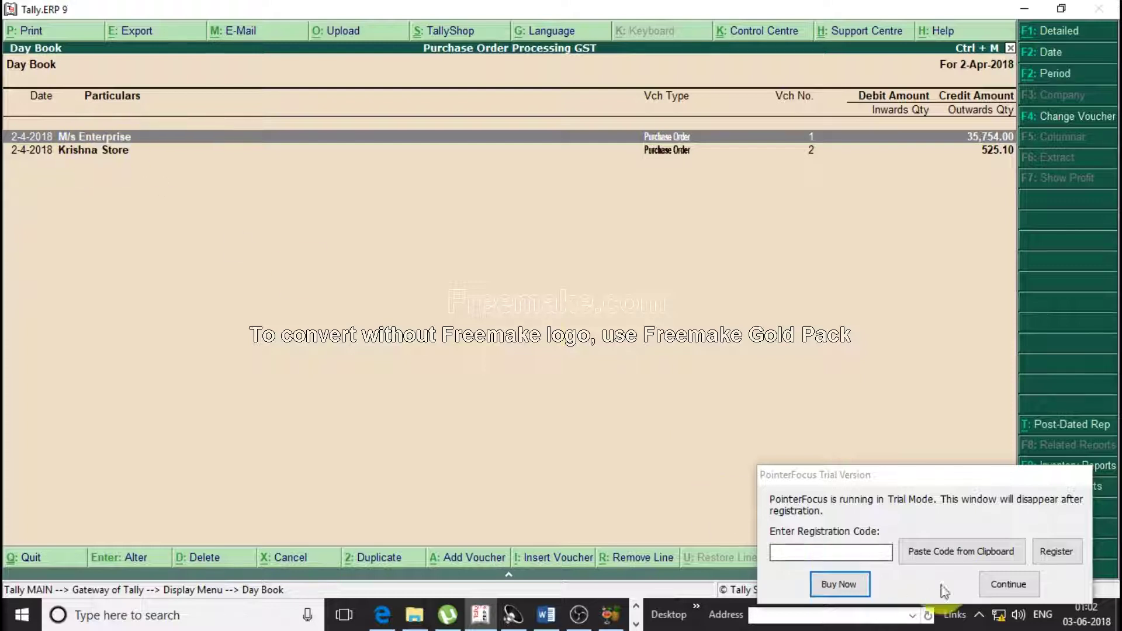
{"action": "left_click", "coordinate": [1008, 587]}
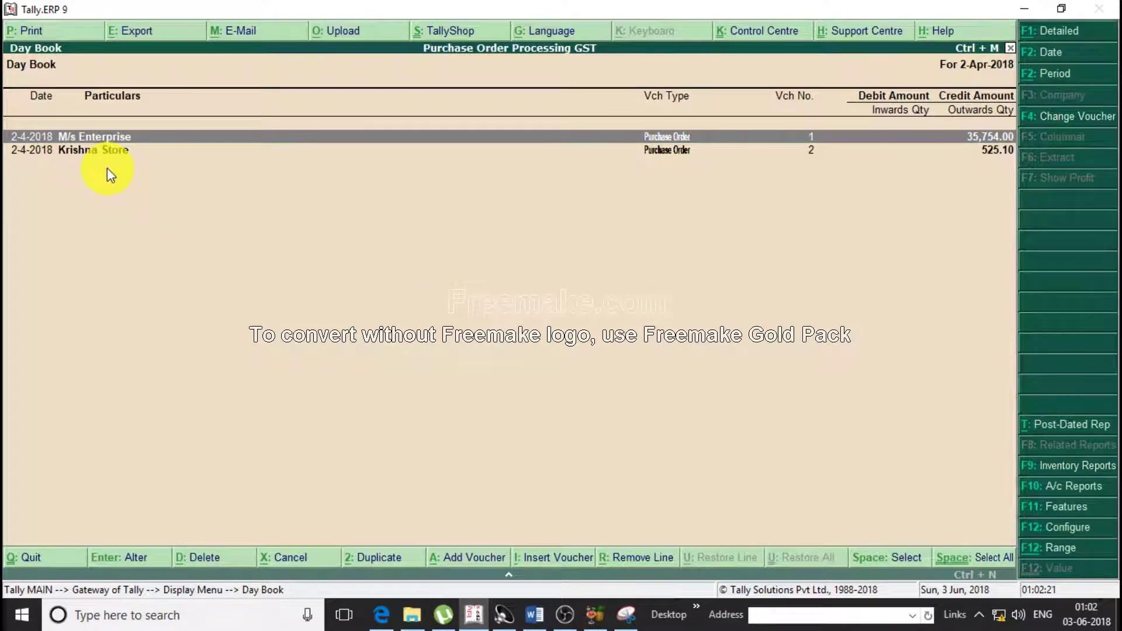
Pre-close the Krishna Store purchase order completely from the Day Book, with reason "No Need" and closing date 2-Apr-2018
{"action": "key", "text": "Down"}
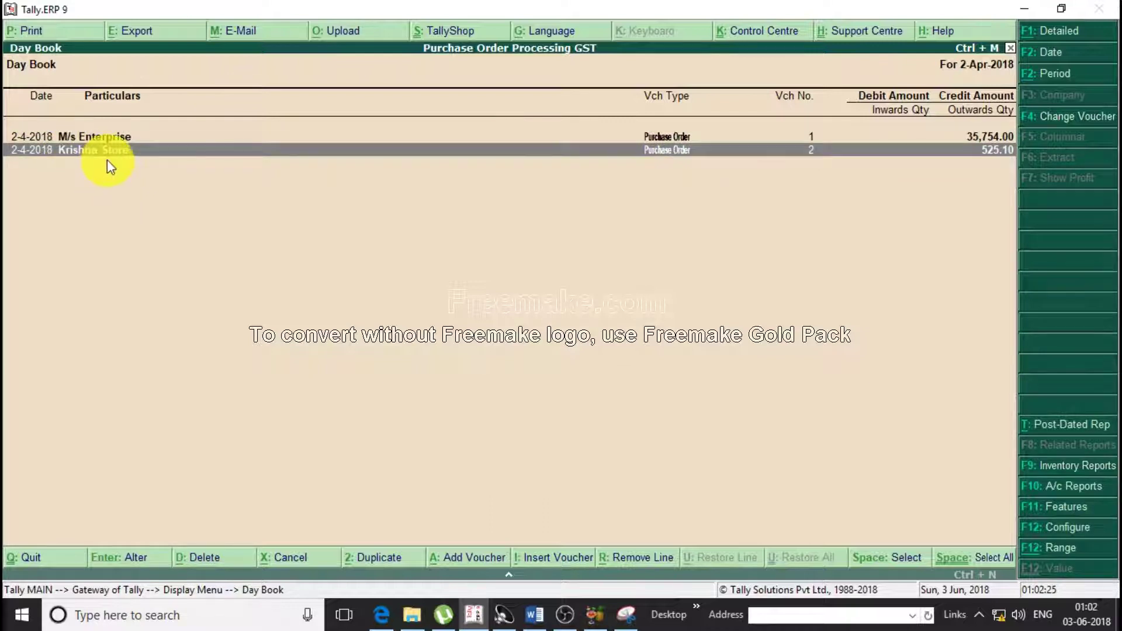
{"action": "key", "text": "Return"}
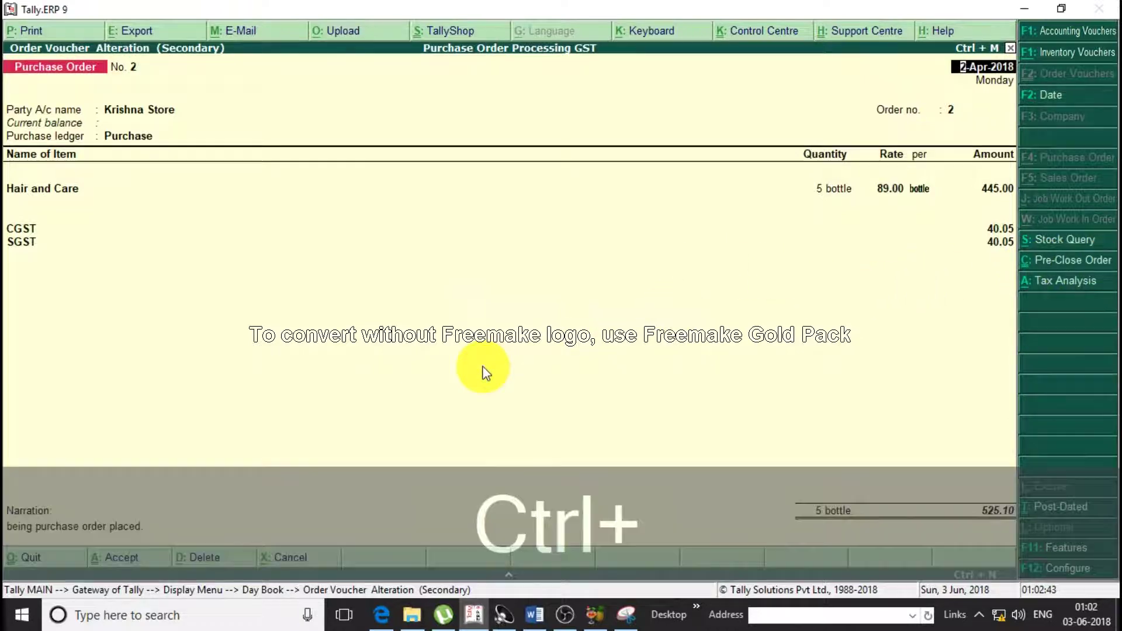
{"action": "key", "text": "ctrl+c"}
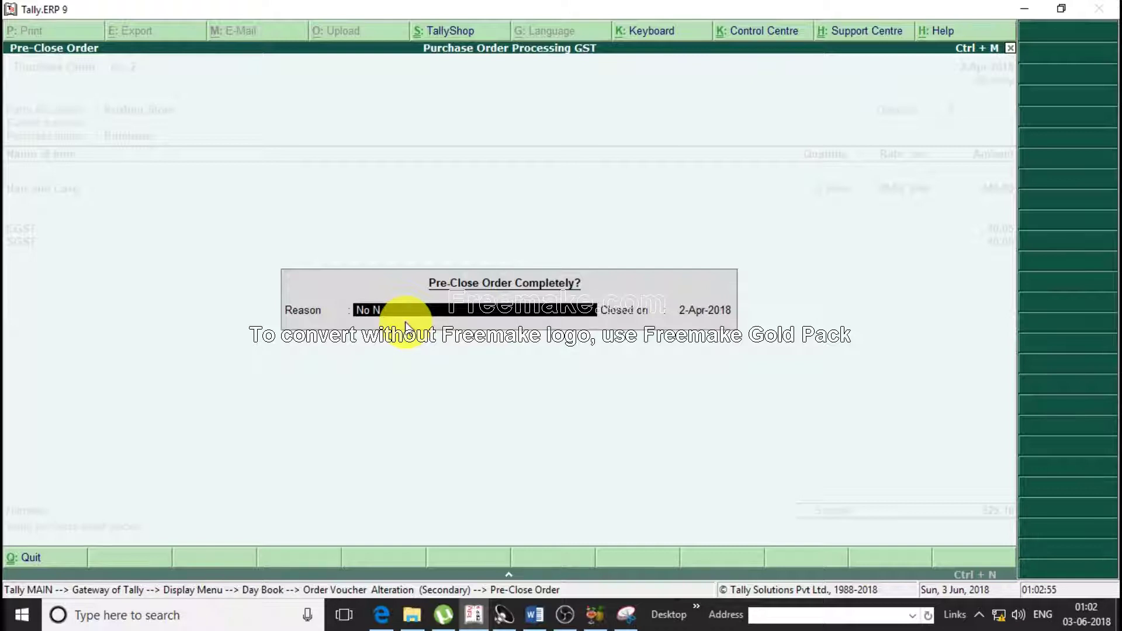
{"action": "key", "text": "Return"}
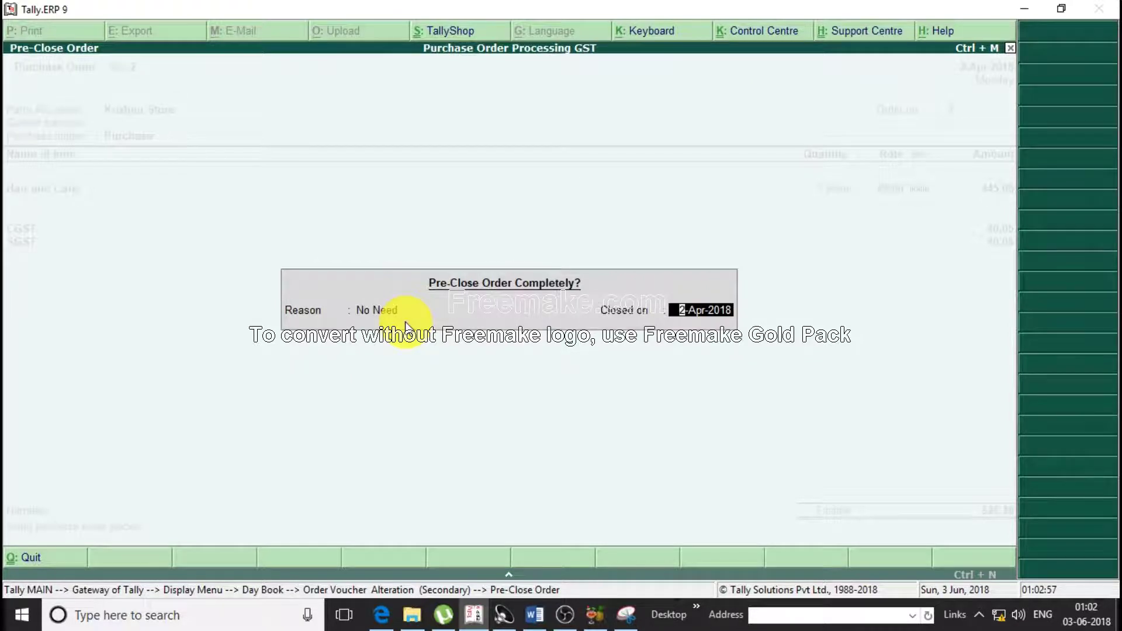
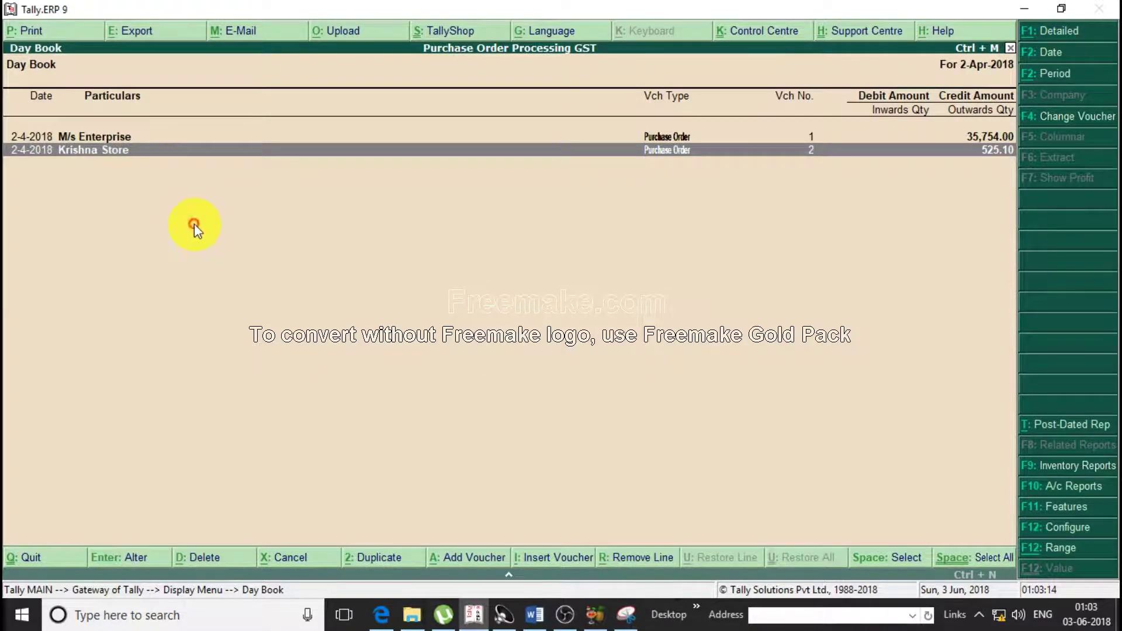
Leave the Day Book and open the order details of all outstanding purchase orders from the Statements of Inventory
{"action": "key", "text": "Escape"}
{"action": "key", "text": "Escape"}
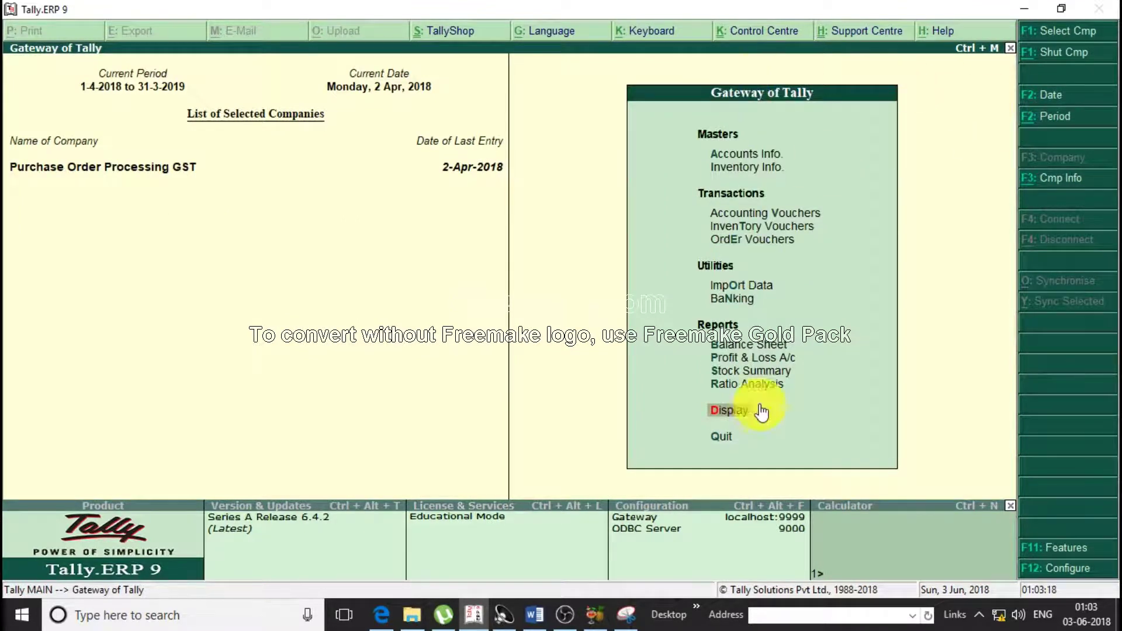
{"action": "left_click", "coordinate": [741, 411]}
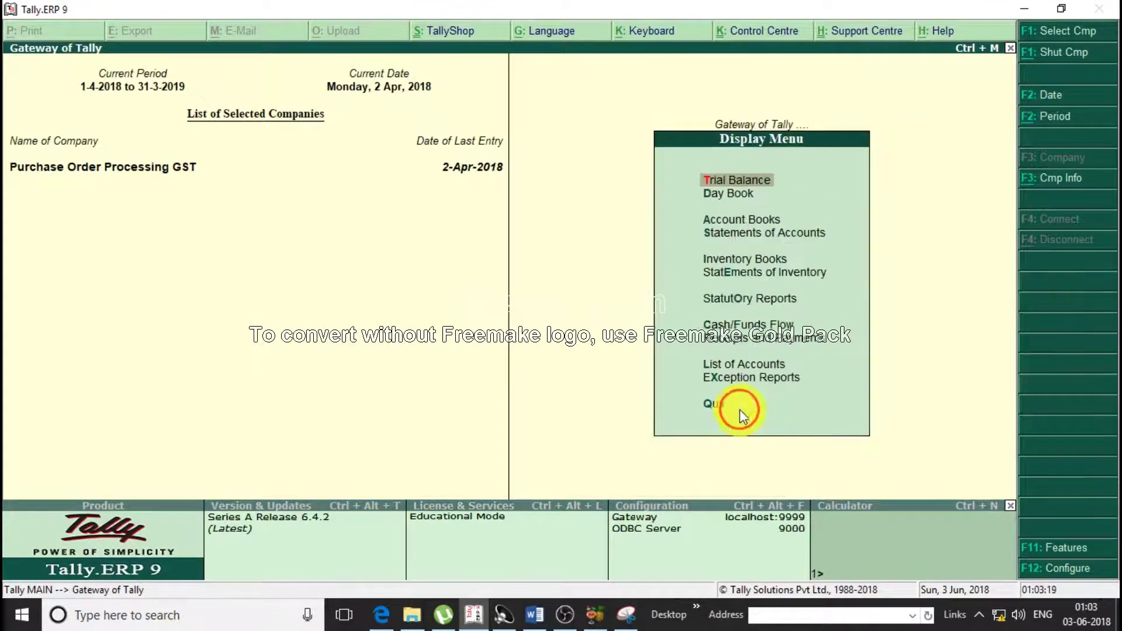
{"action": "left_click", "coordinate": [732, 273]}
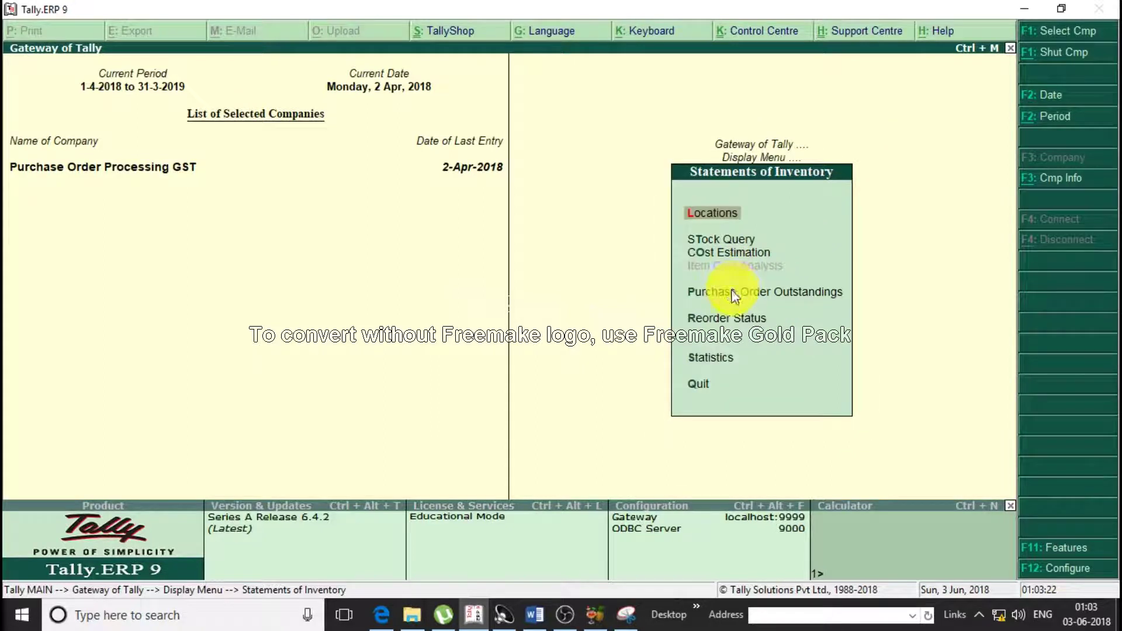
{"action": "left_click", "coordinate": [731, 289]}
{"action": "left_click", "coordinate": [750, 330]}
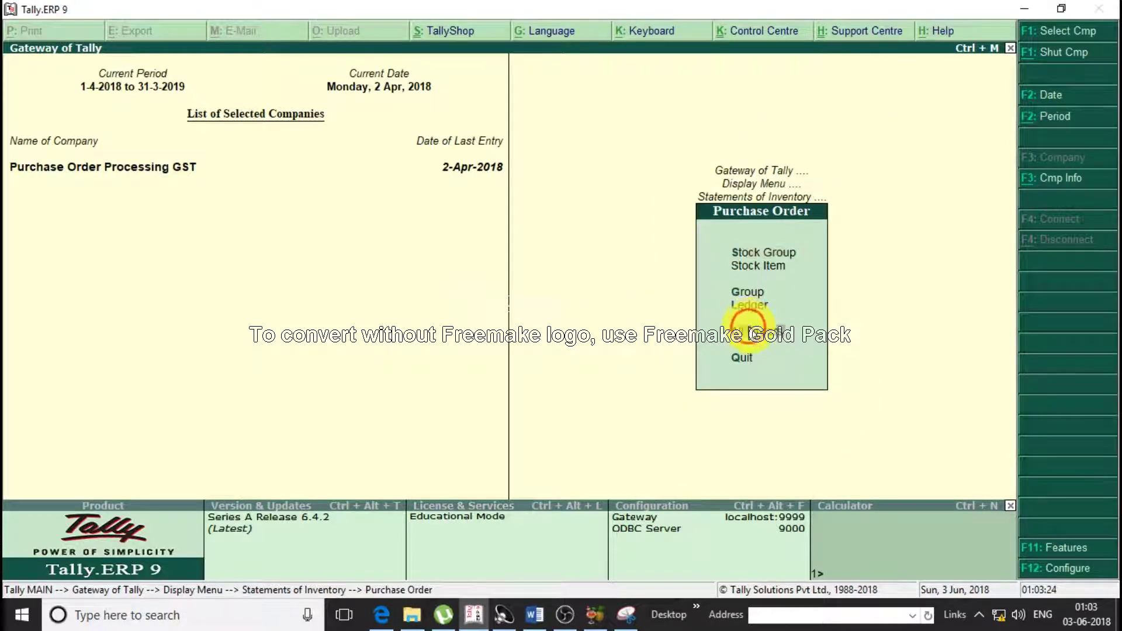
{"action": "left_click", "coordinate": [749, 330]}
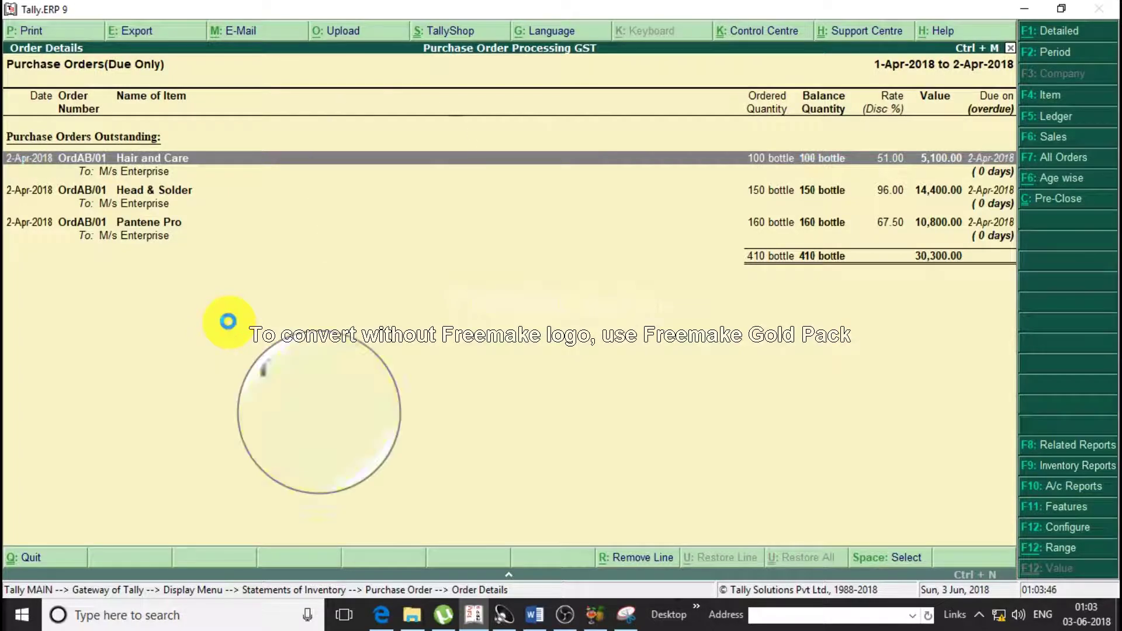
Configure the outstanding orders report to show cleared purchase orders
{"action": "key", "text": "F12"}
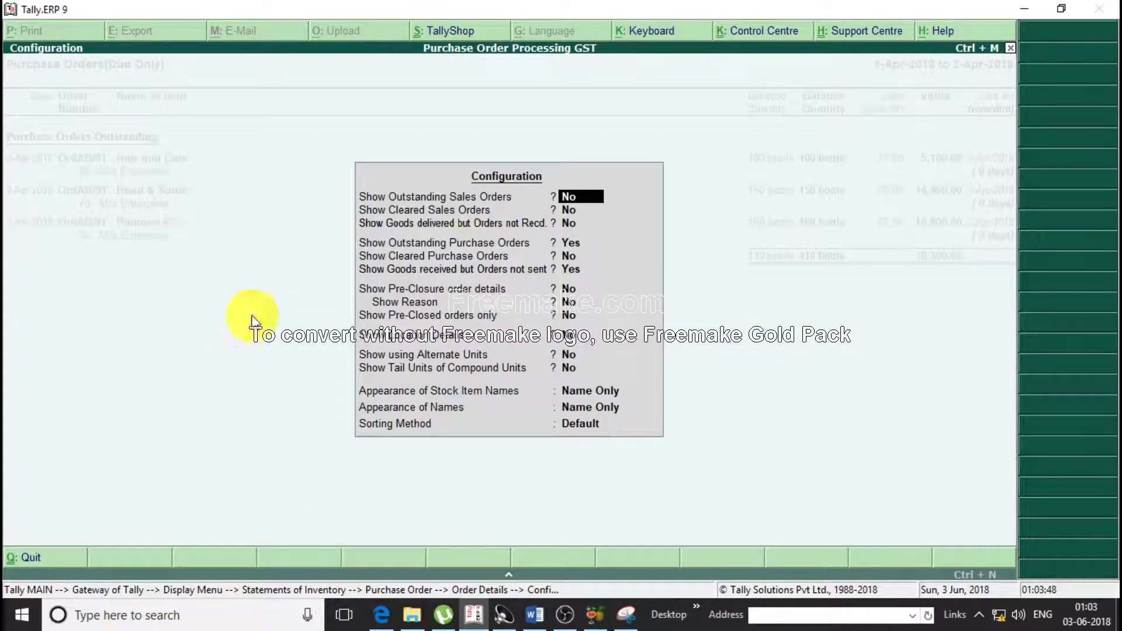
{"action": "key", "text": "Return"}
{"action": "key", "text": "Return"}
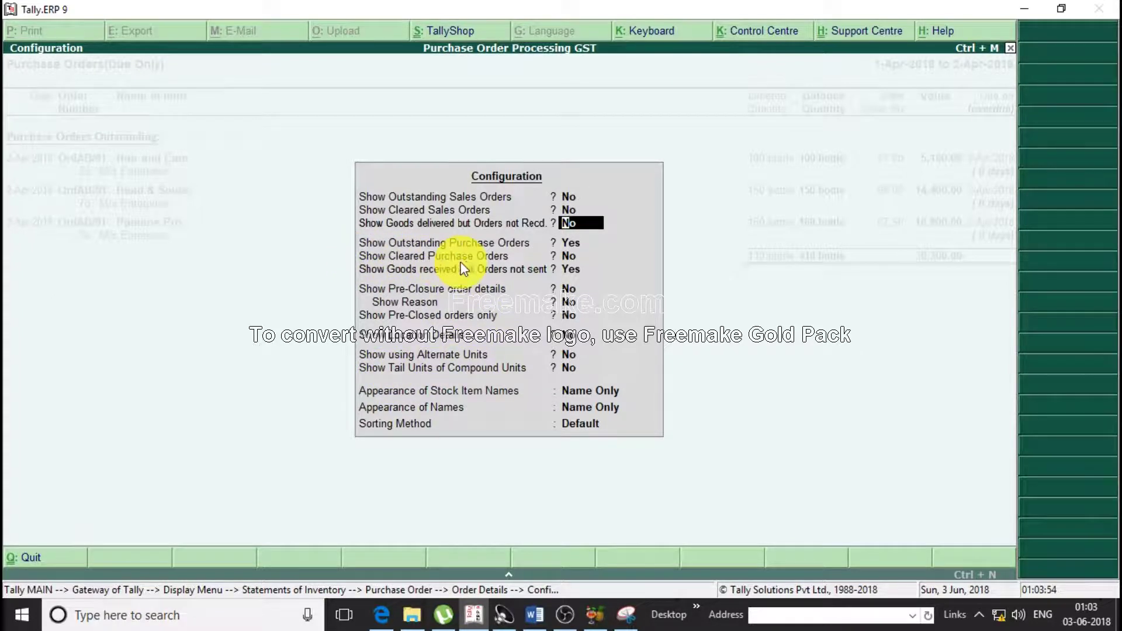
{"action": "left_click", "coordinate": [558, 256]}
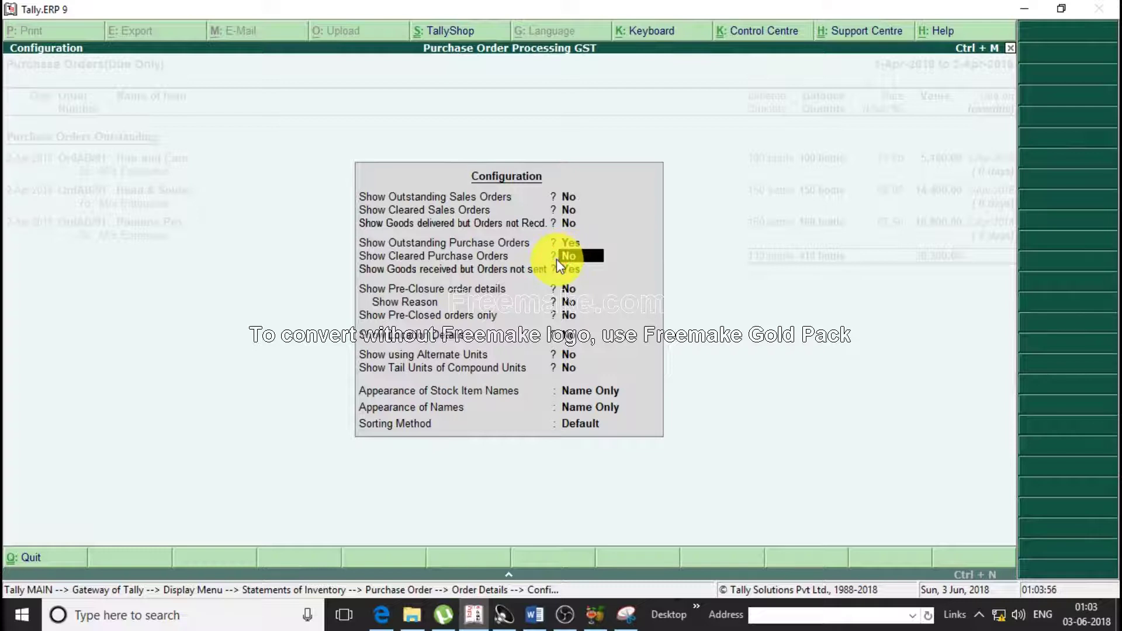
{"action": "type", "text": "y"}
{"action": "key", "text": "Return"}
{"action": "key", "text": "Return"}
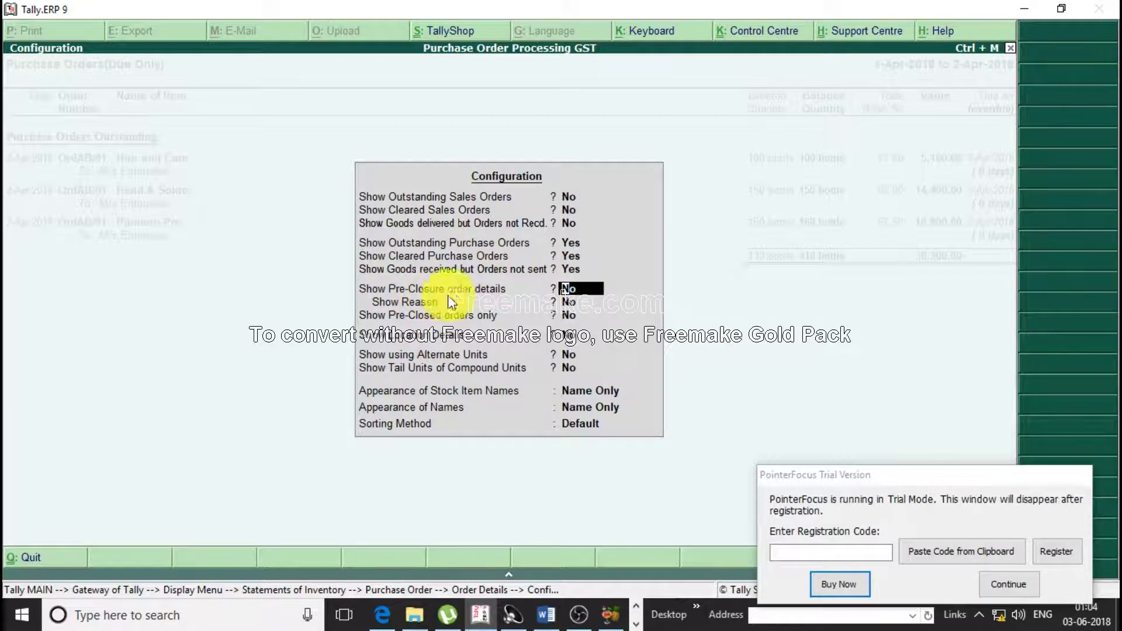
Enable showing pre-closure order details with their reason, and apply the report configuration
{"action": "type", "text": "y"}
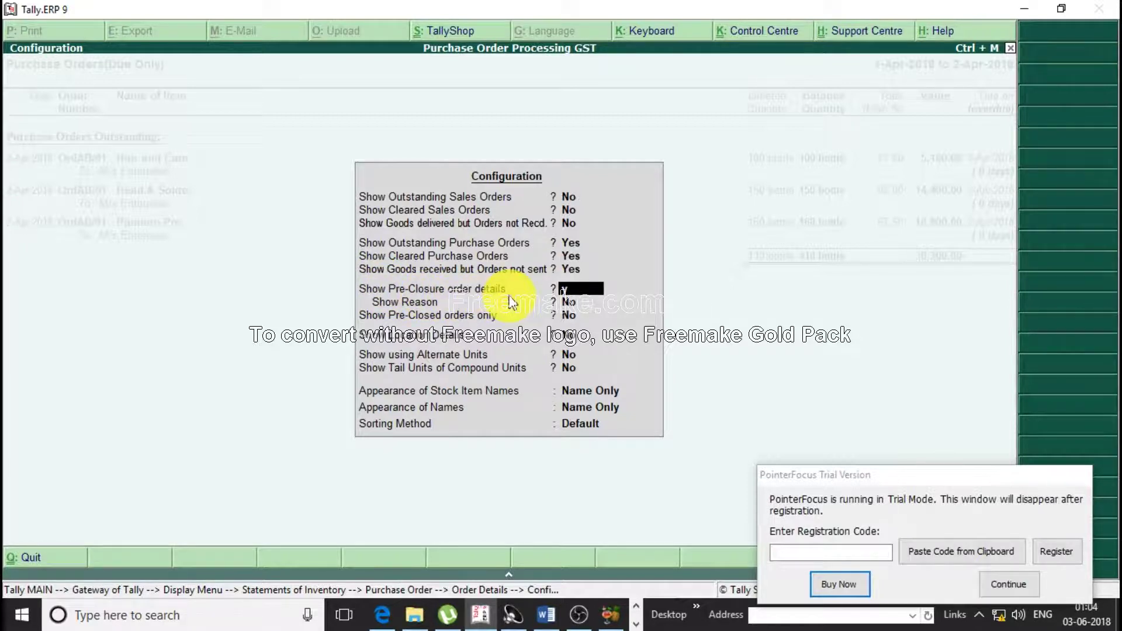
{"action": "key", "text": "Return"}
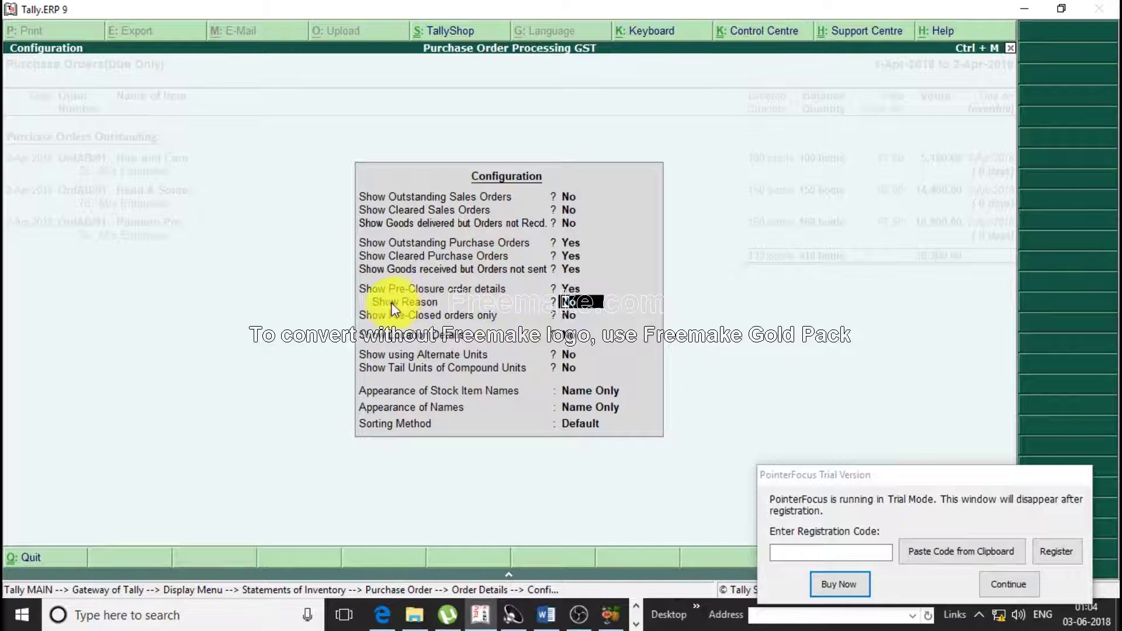
{"action": "type", "text": "y"}
{"action": "key", "text": "Return"}
{"action": "key", "text": "Return"}
{"action": "key", "text": "Return"}
{"action": "key", "text": "Return"}
{"action": "key", "text": "Return"}
{"action": "key", "text": "Return"}
{"action": "key", "text": "Return"}
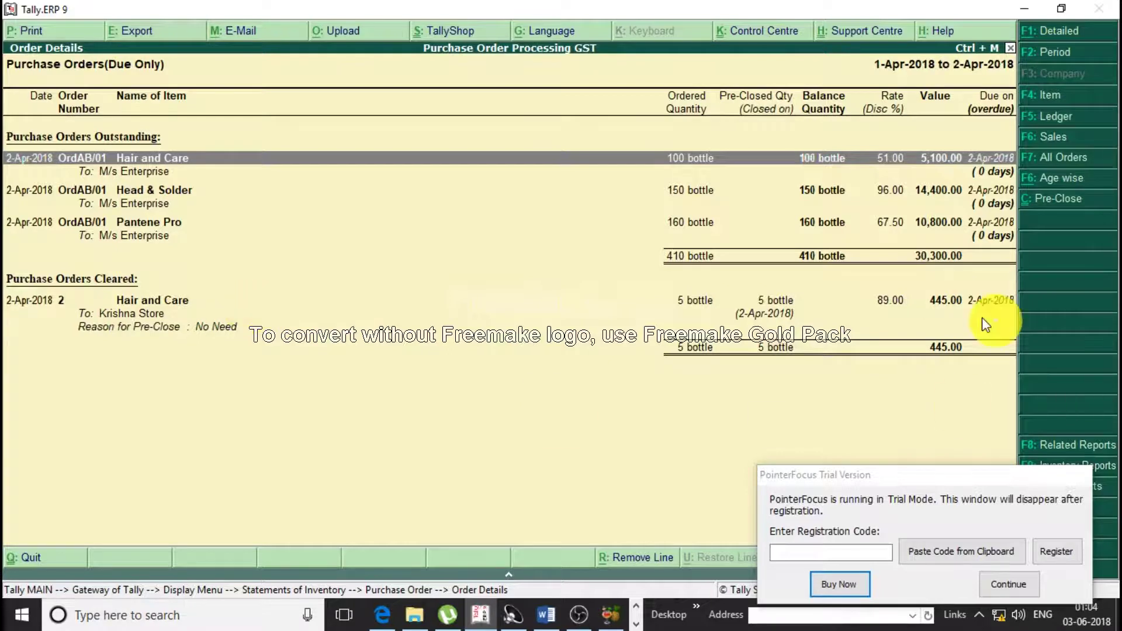
Check the Word document's process list against the Tally.ERP 9 order report, dismissing the PointerFocus trial reminders
{"action": "left_click", "coordinate": [1017, 586]}
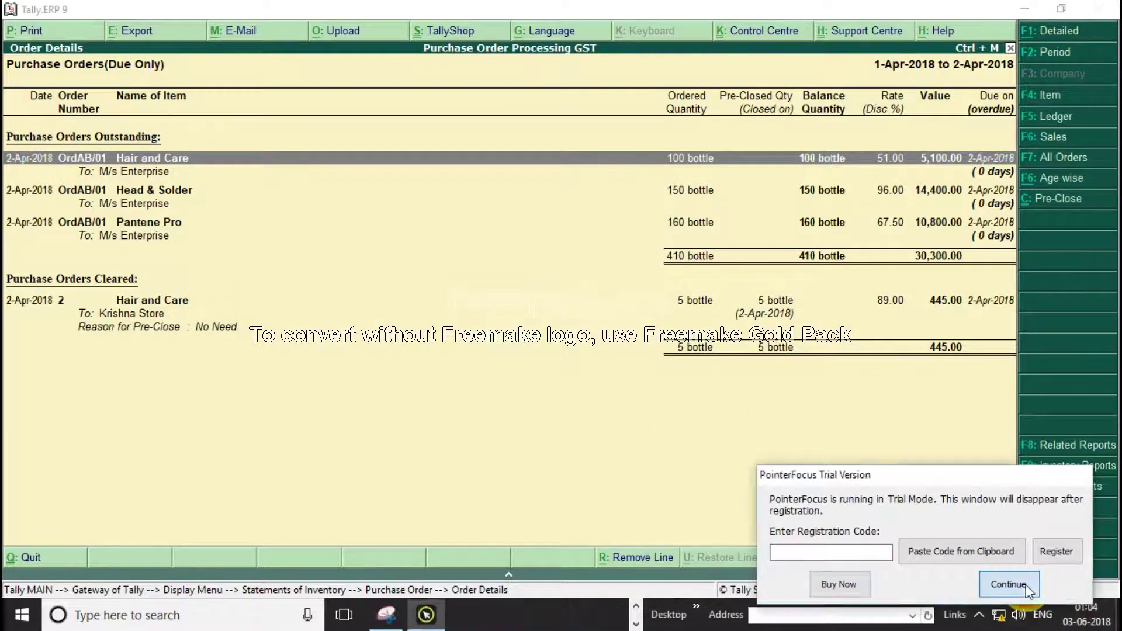
{"action": "left_click", "coordinate": [882, 456]}
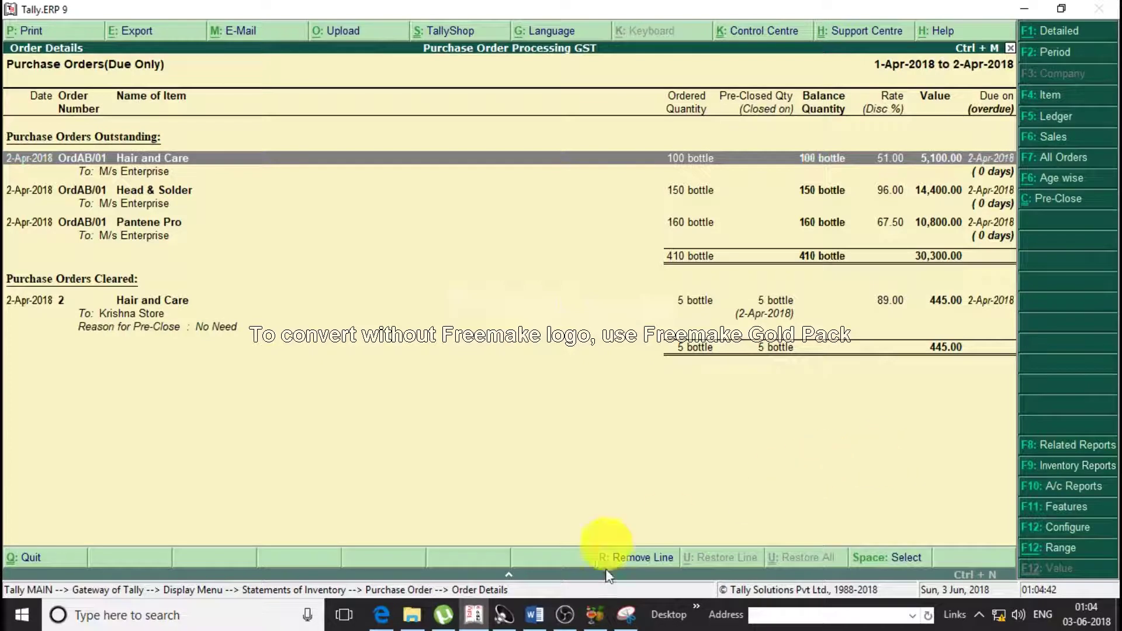
{"action": "left_click", "coordinate": [535, 614]}
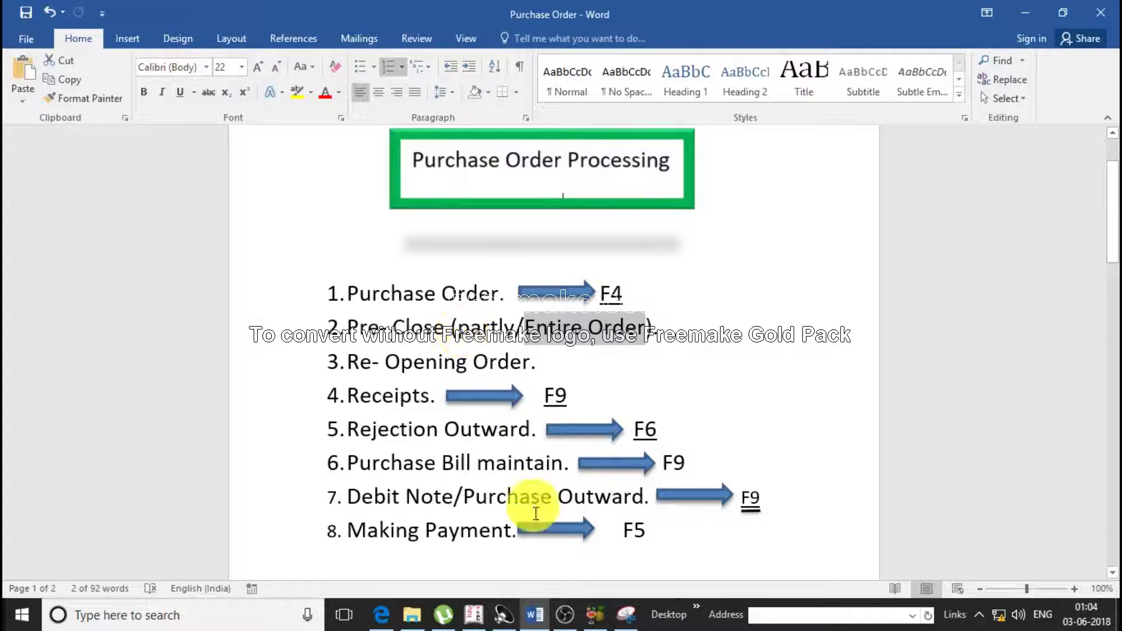
{"action": "left_click", "coordinate": [477, 614]}
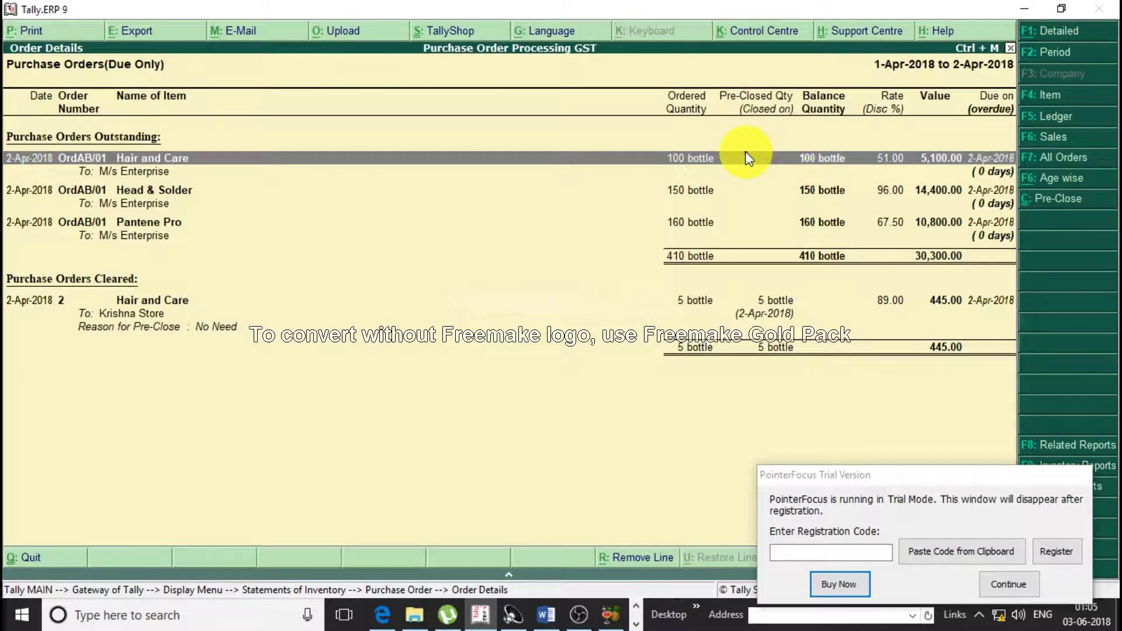
{"action": "left_click", "coordinate": [1008, 585]}
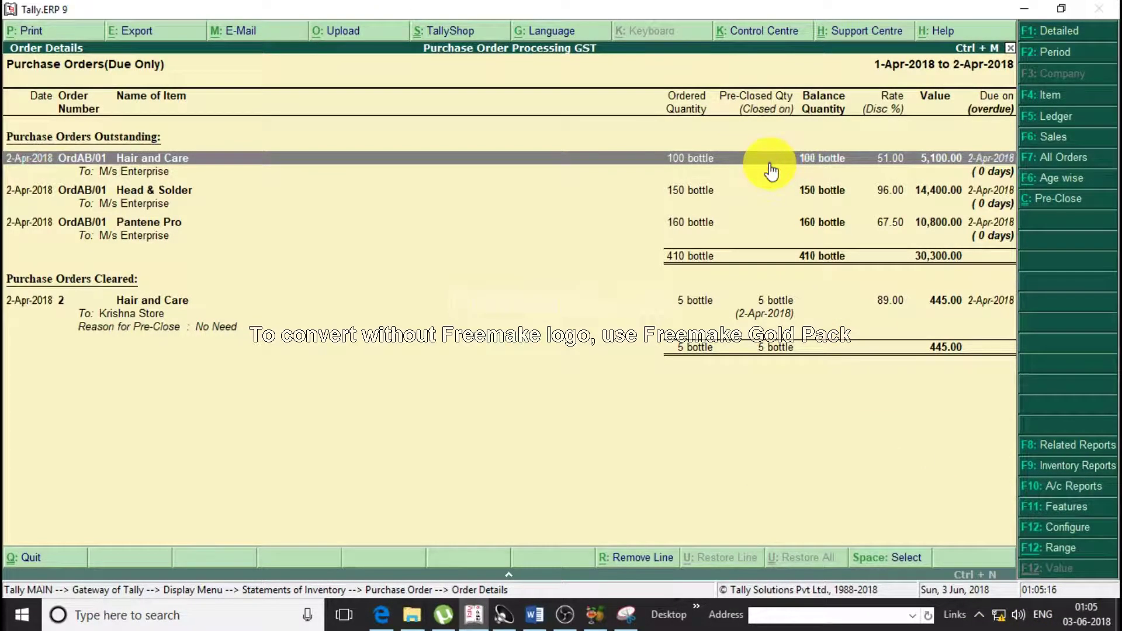
Pre-close 20 bottles of the M/s Enterprise Hair and Care order with reason "By Us", and save the pre-closure
{"action": "key", "text": "ctrl+c"}
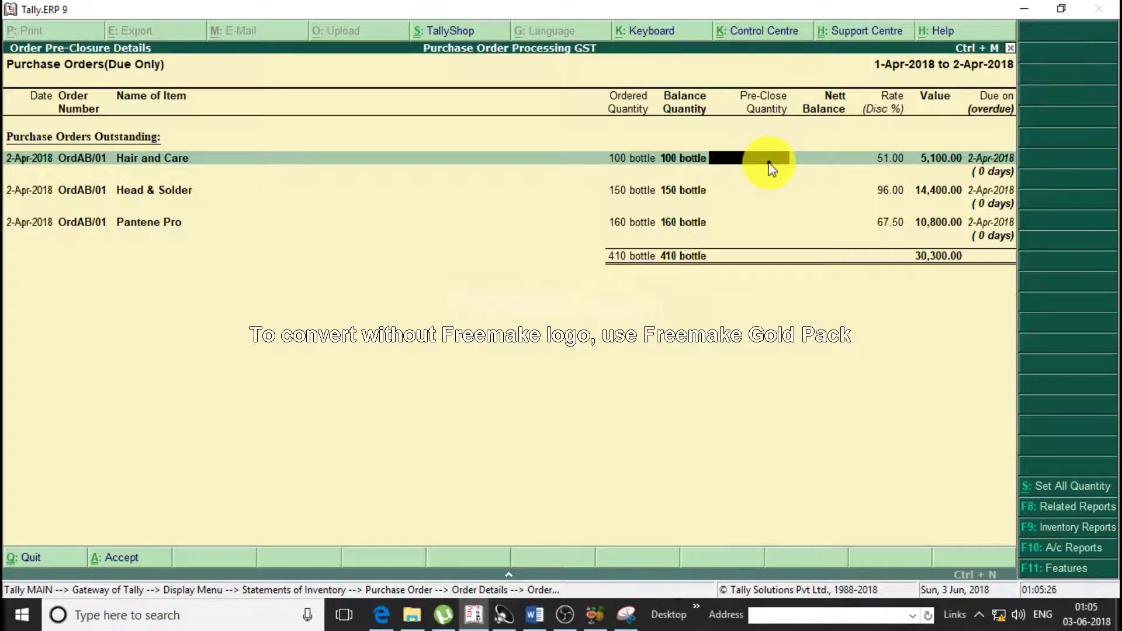
{"action": "key", "text": "Return"}
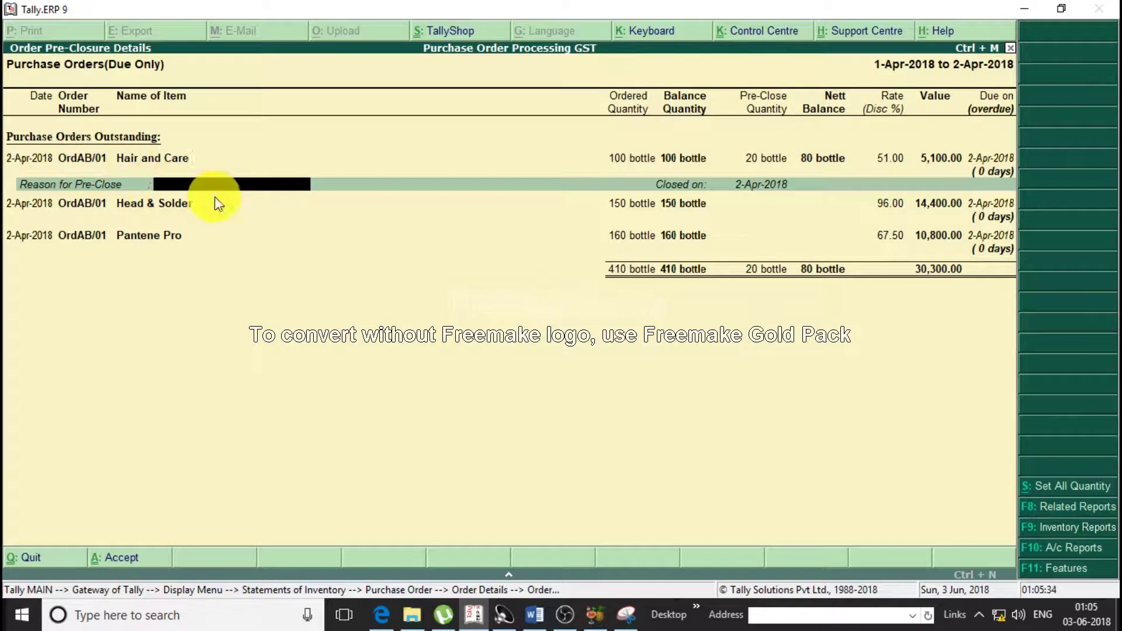
{"action": "type", "text": "By Us"}
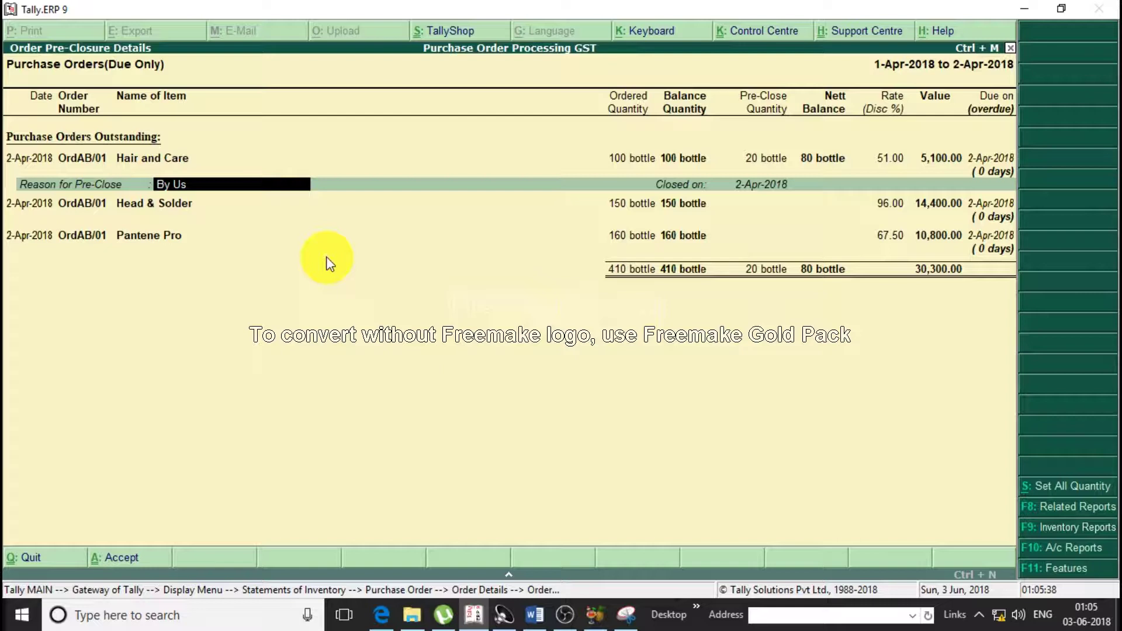
{"action": "key", "text": "Return"}
{"action": "key", "text": "Return"}
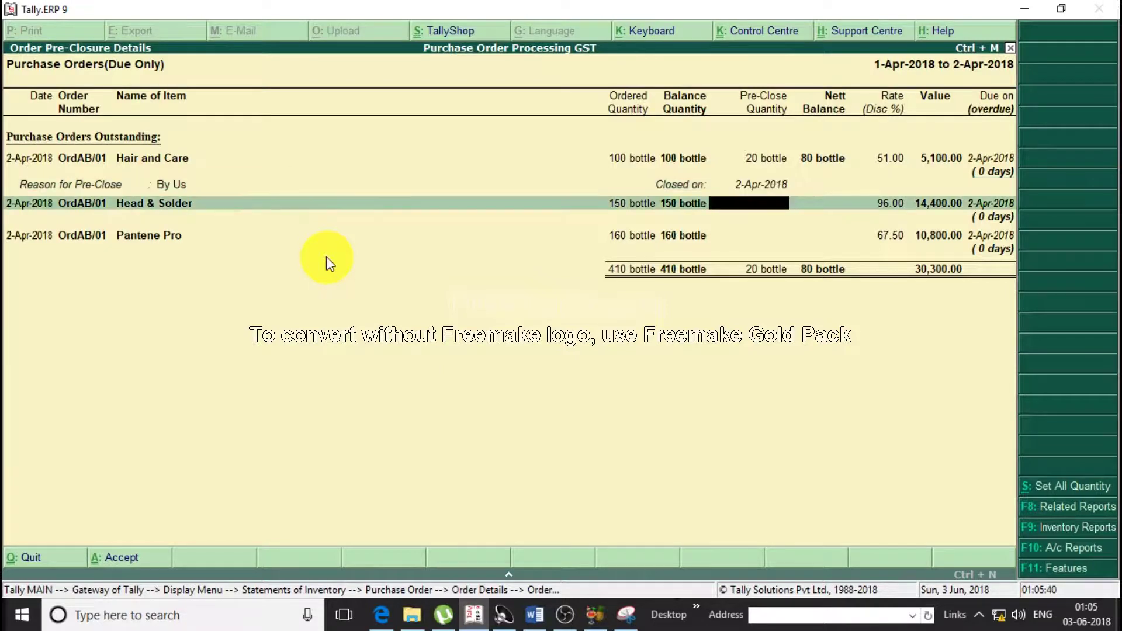
{"action": "key", "text": "ctrl"}
{"action": "key", "text": "ctrl+a"}
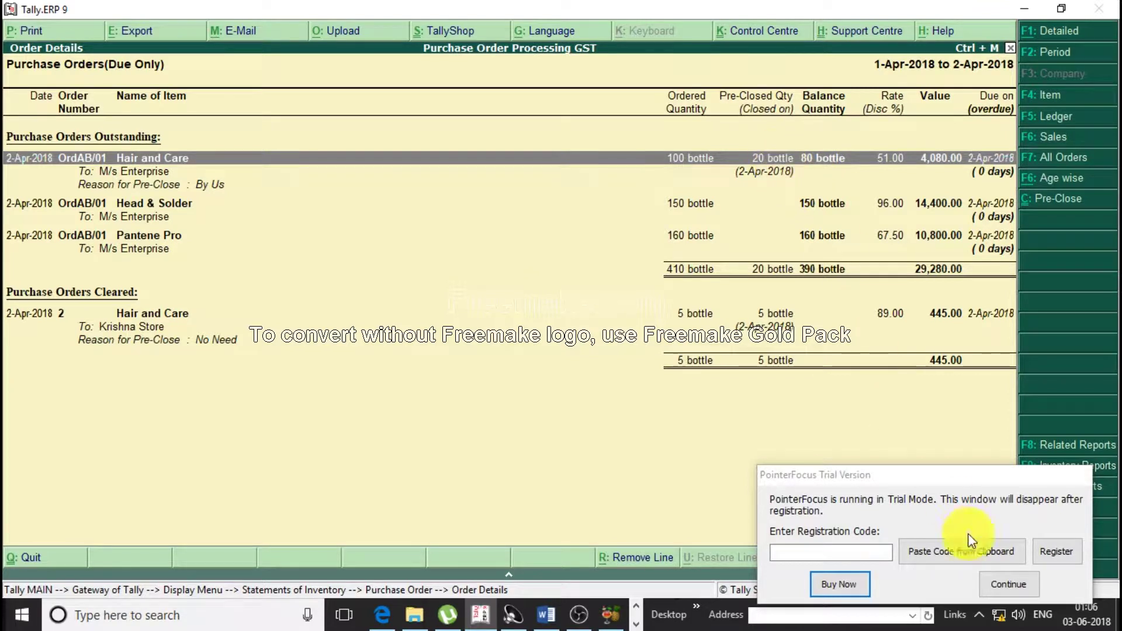
Dismiss the PointerFocus trial reminder and review the purchase order processing list in the Word document
{"action": "left_click", "coordinate": [1000, 582]}
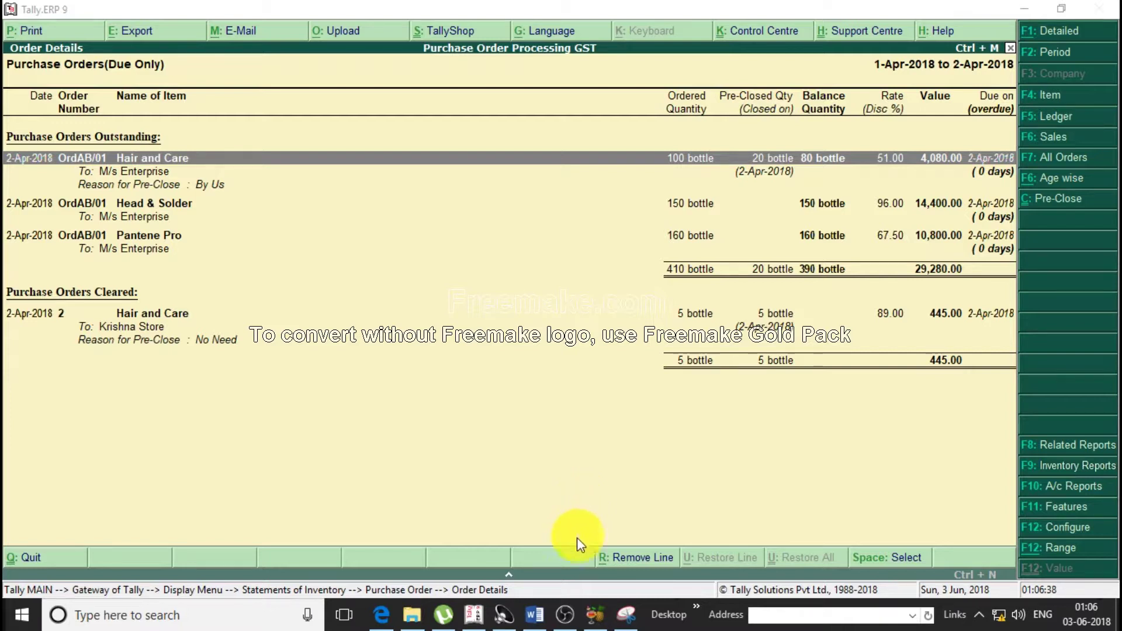
{"action": "left_click", "coordinate": [533, 617]}
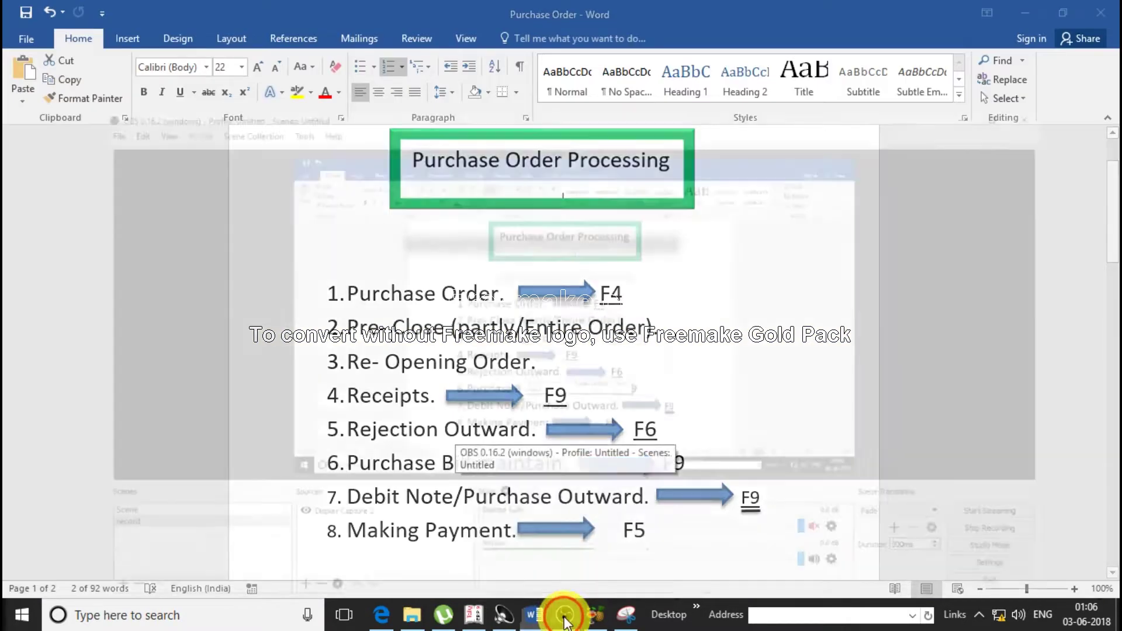
{"action": "left_click", "coordinate": [565, 620]}
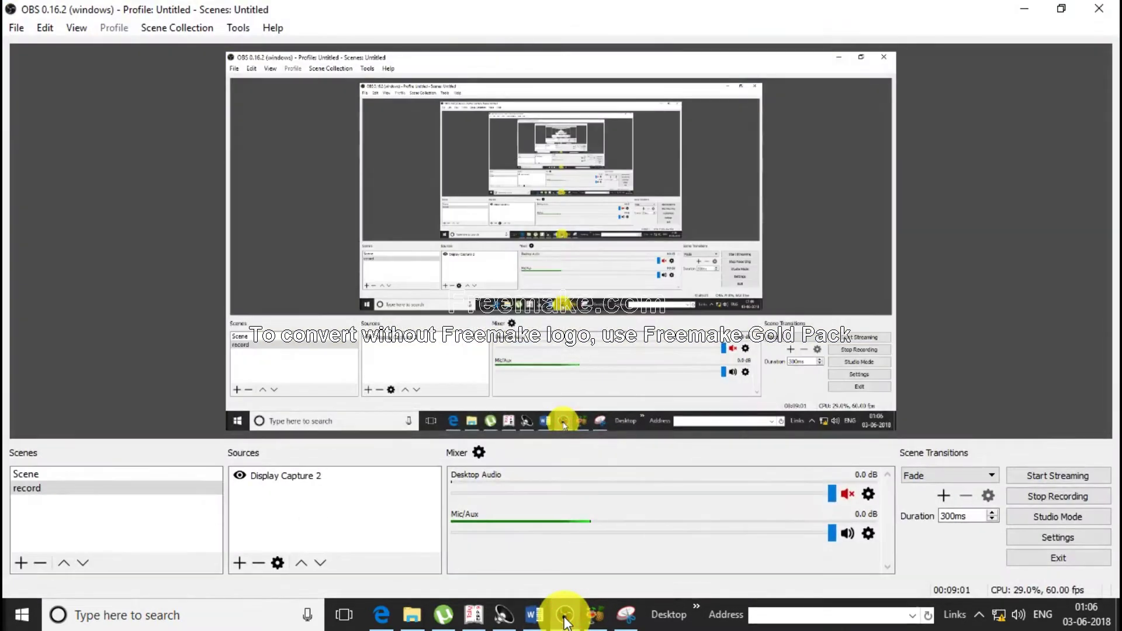
{"action": "left_click", "coordinate": [480, 620]}
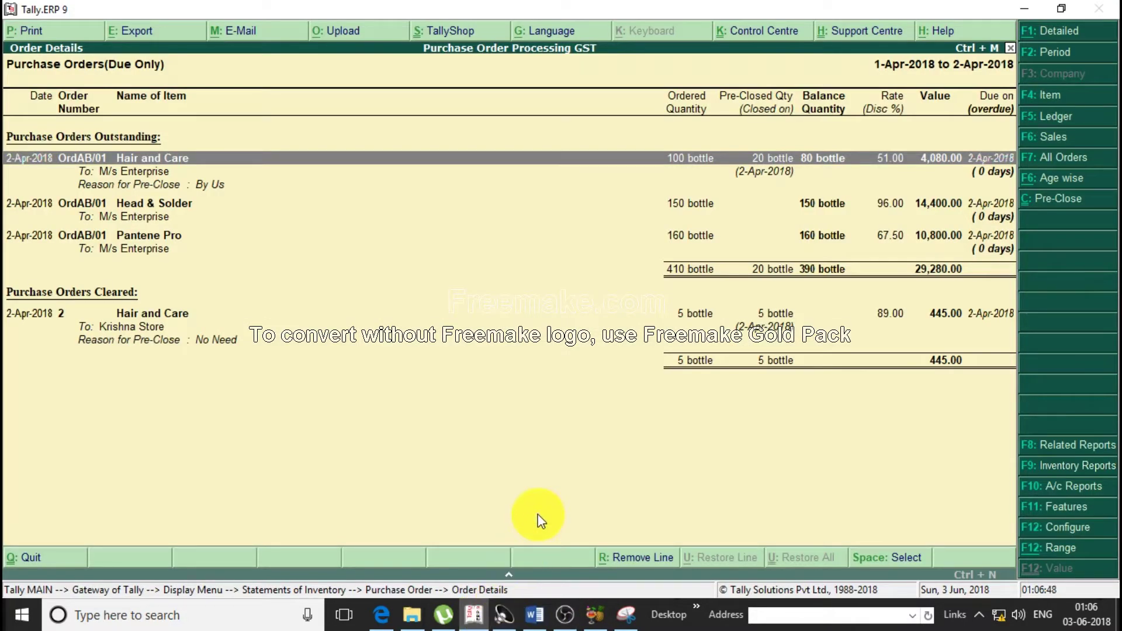
{"action": "left_click", "coordinate": [564, 615]}
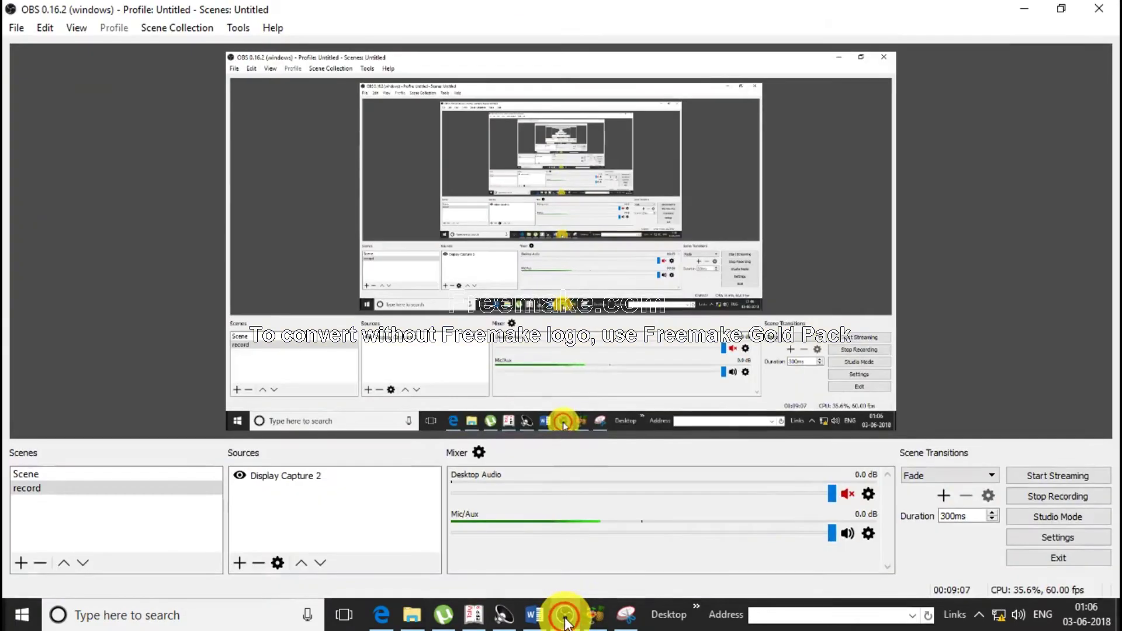